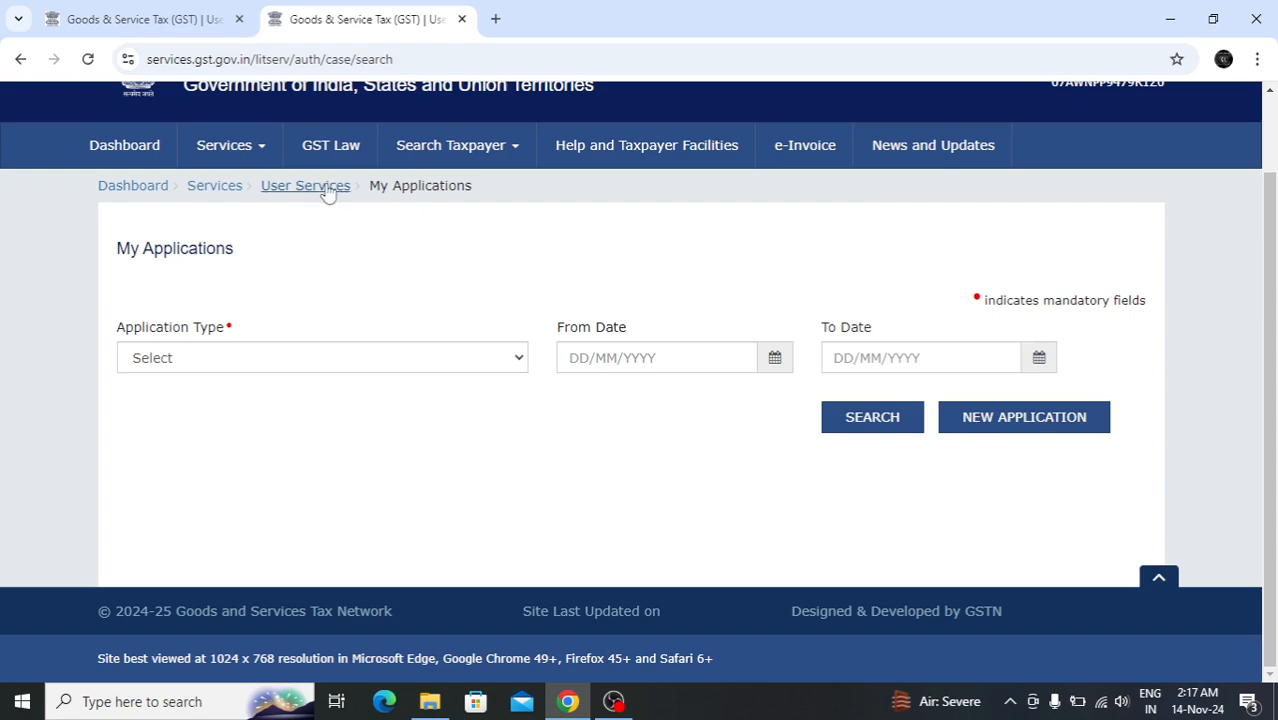
# Start a new application of type Intimation of Voluntary Payment - DRC-03.
pyautogui.moveTo(262, 160)
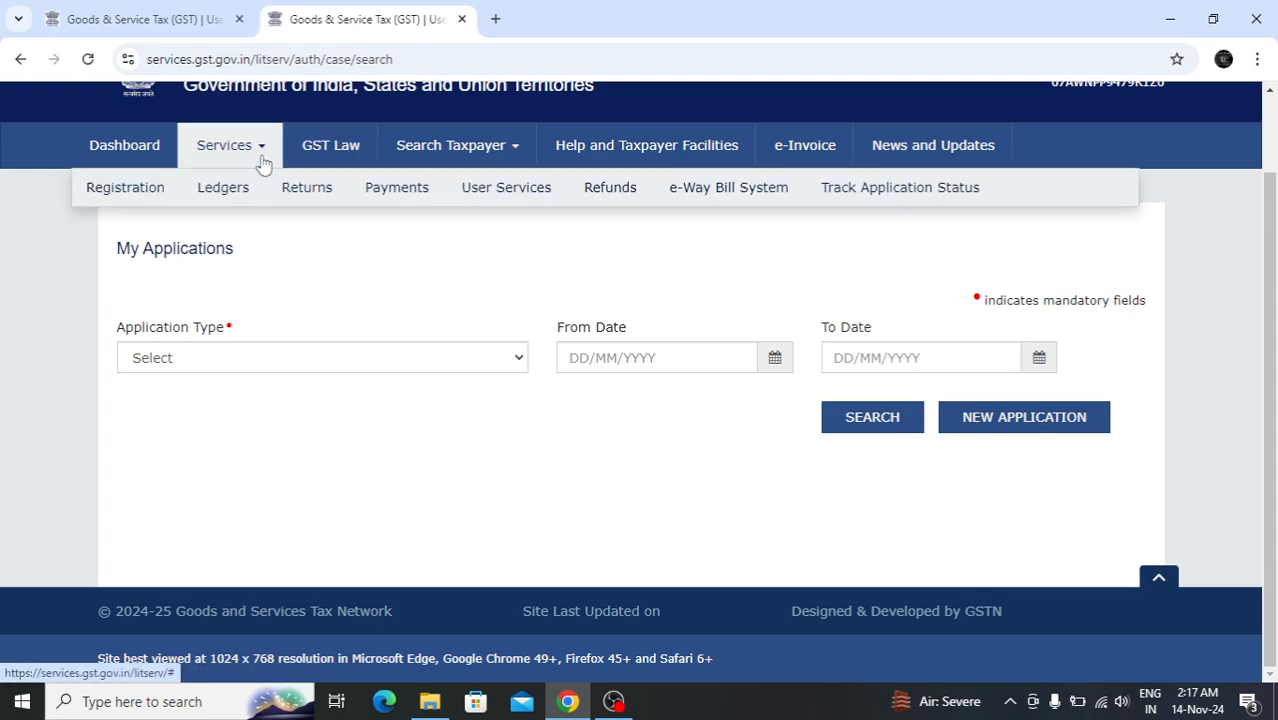
pyautogui.moveTo(505, 195)
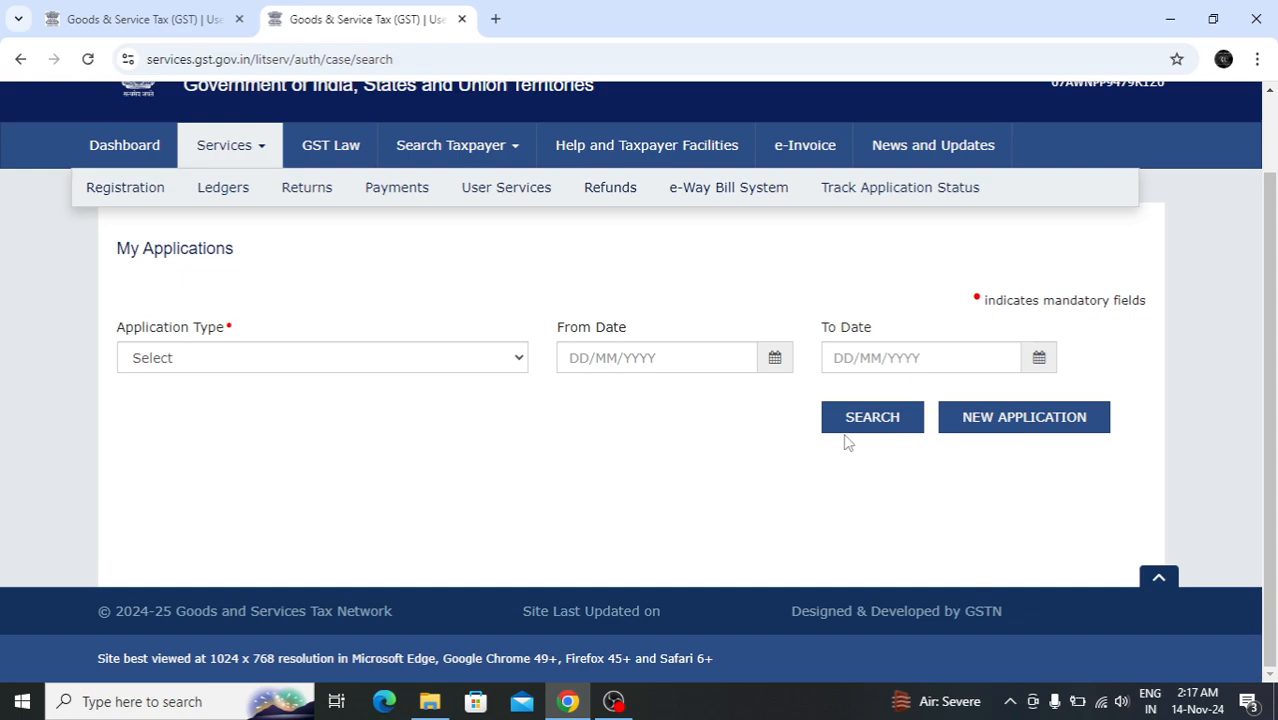
pyautogui.click(516, 366)
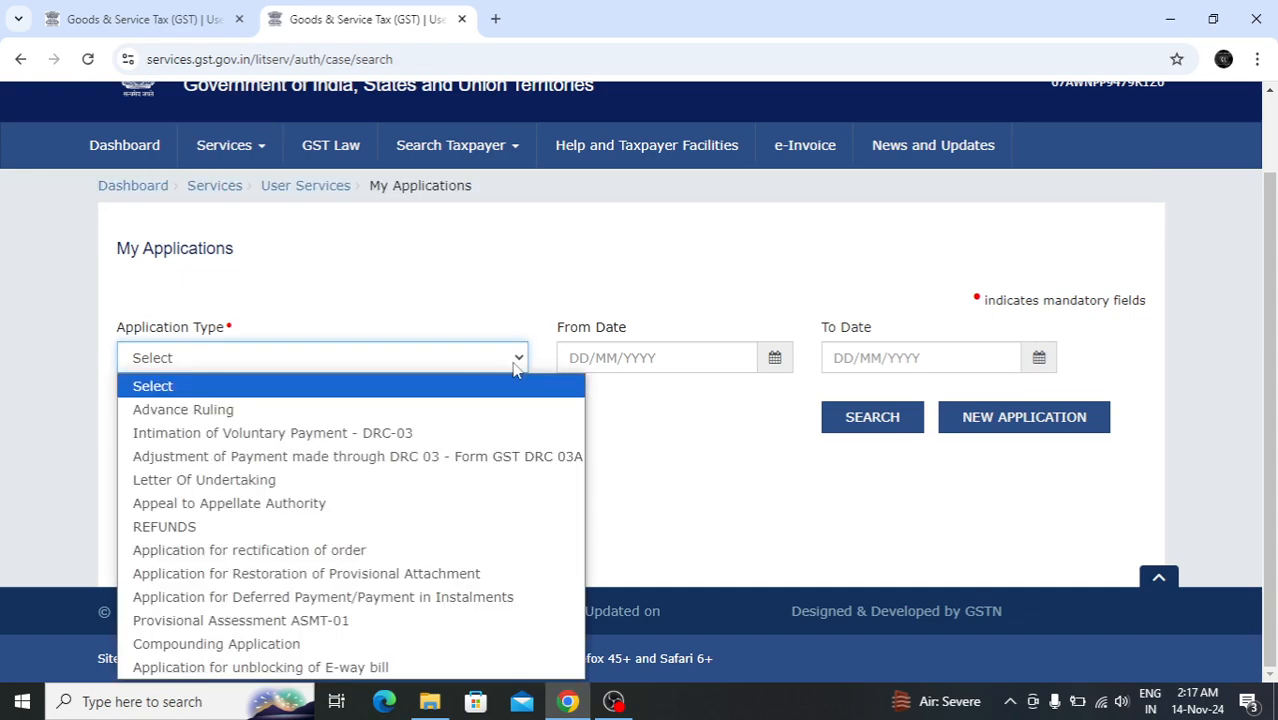
pyautogui.click(434, 433)
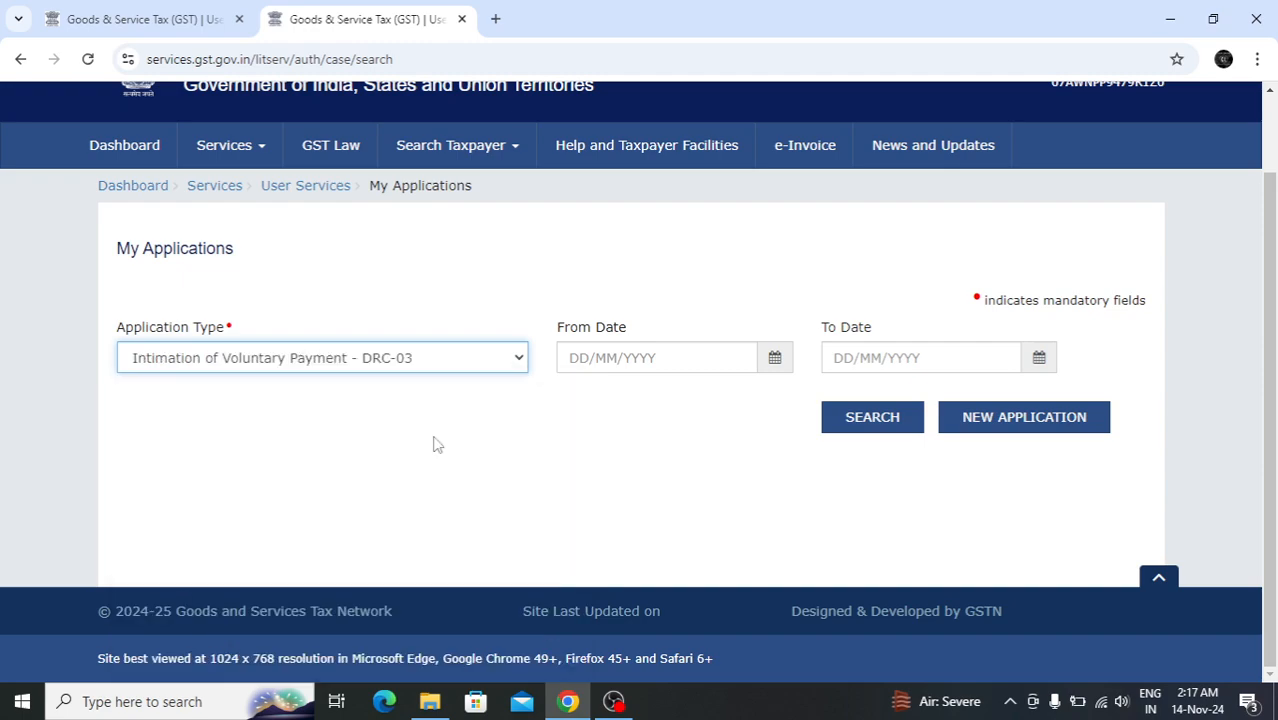
pyautogui.click(988, 431)
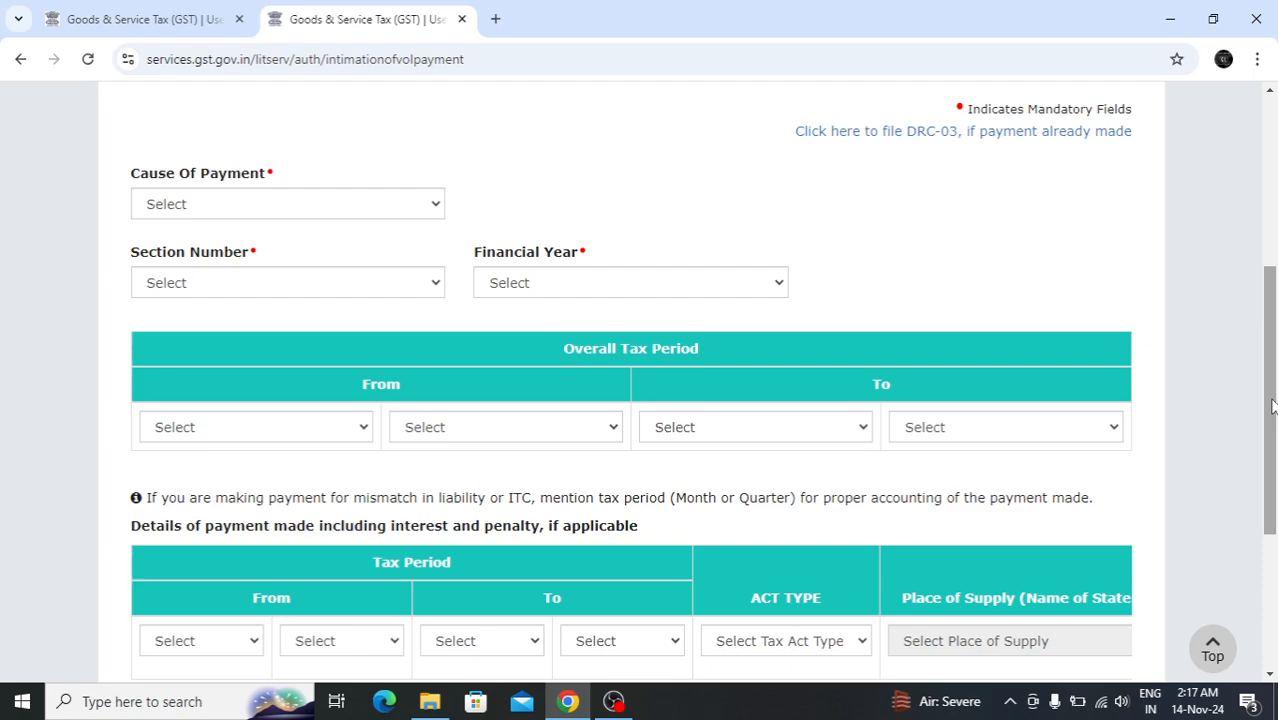
# Set the cause of payment to Annual return, the section number to 73(5) and the financial year to 2023-2024.
pyautogui.click(428, 214)
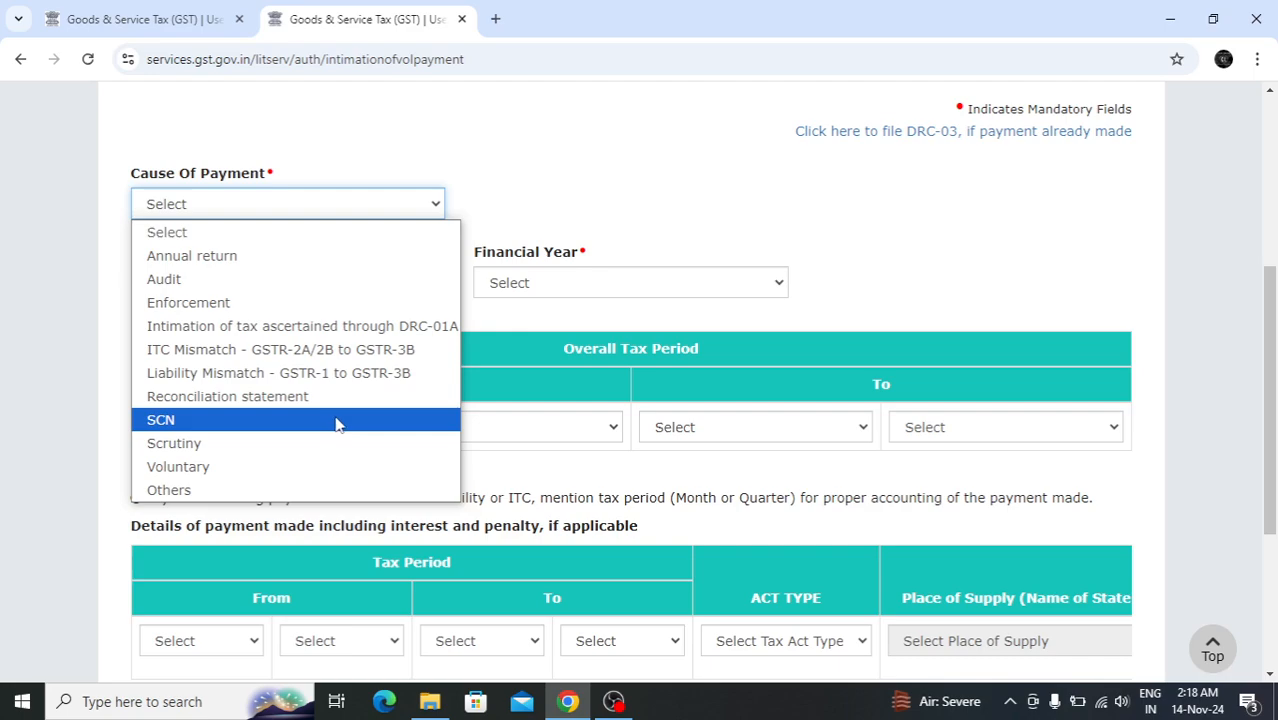
pyautogui.click(266, 261)
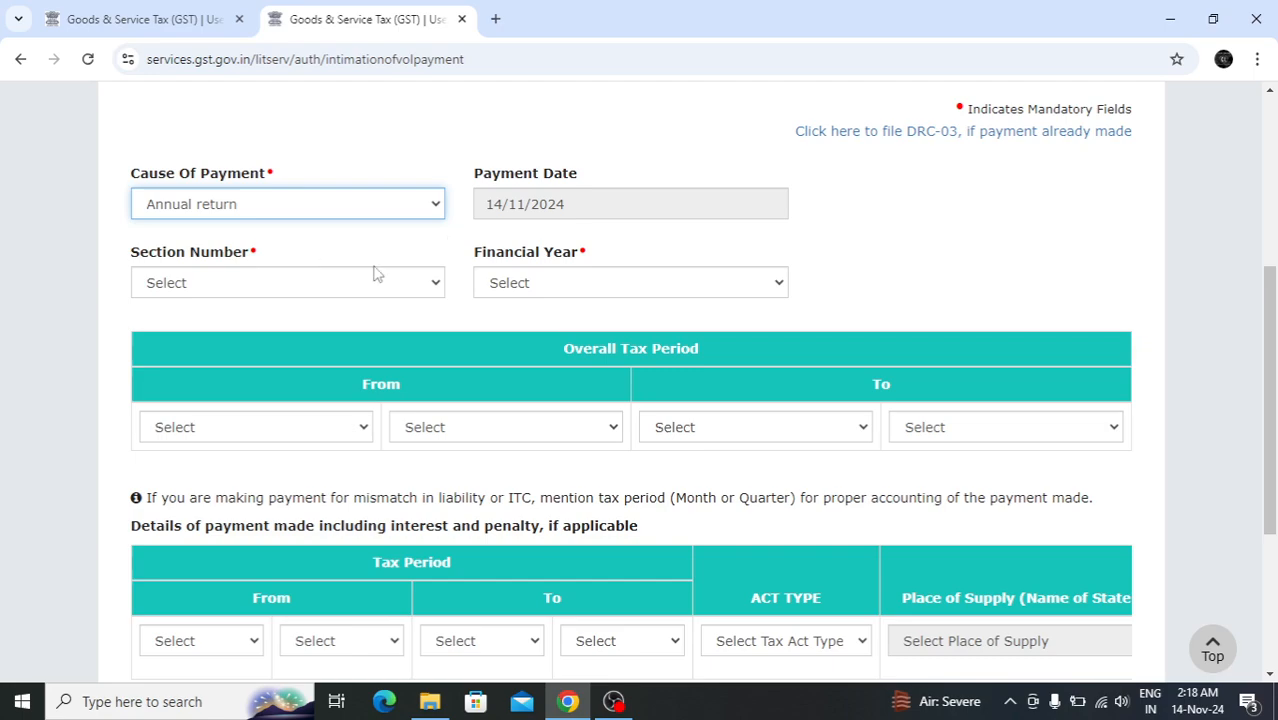
pyautogui.click(343, 290)
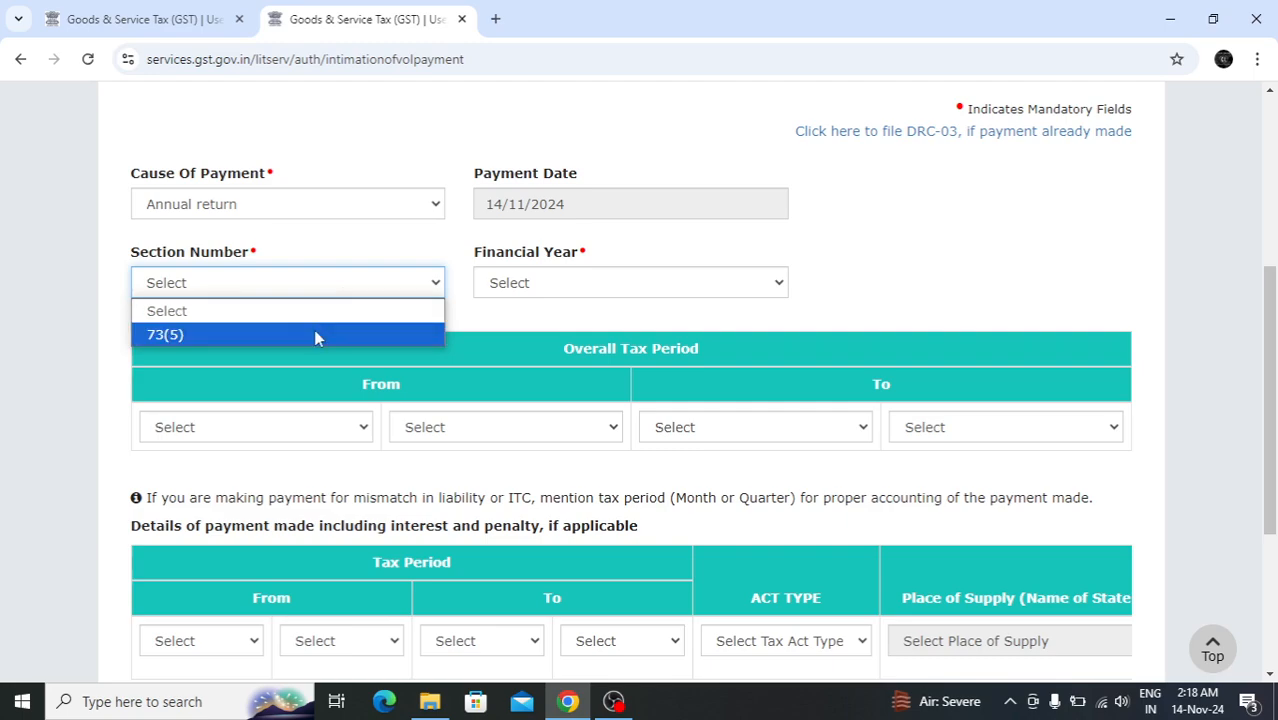
pyautogui.click(315, 332)
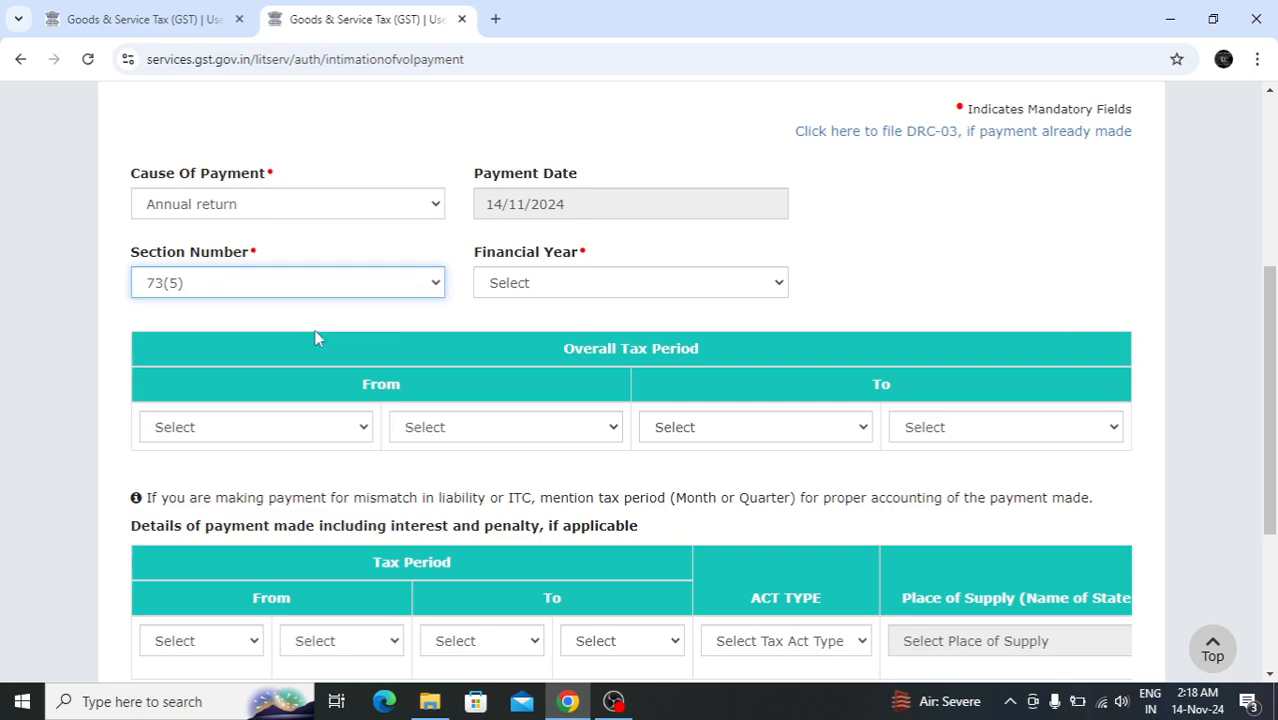
pyautogui.click(520, 288)
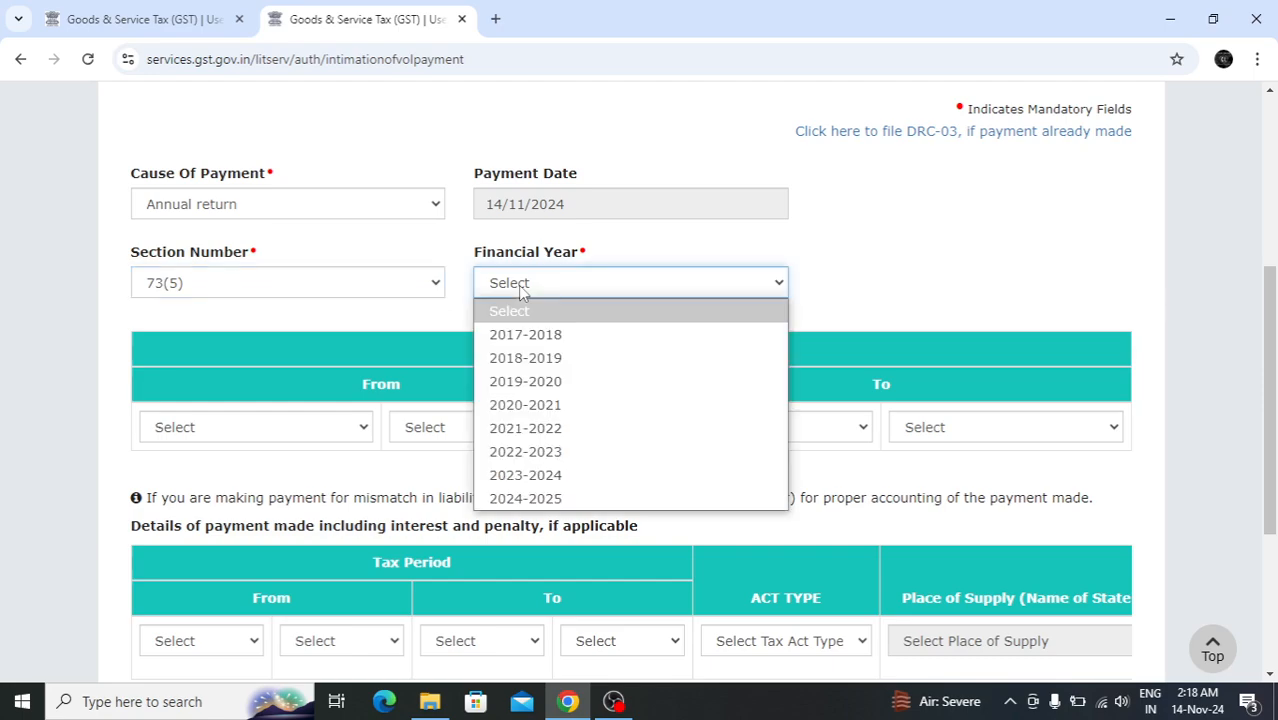
pyautogui.click(517, 474)
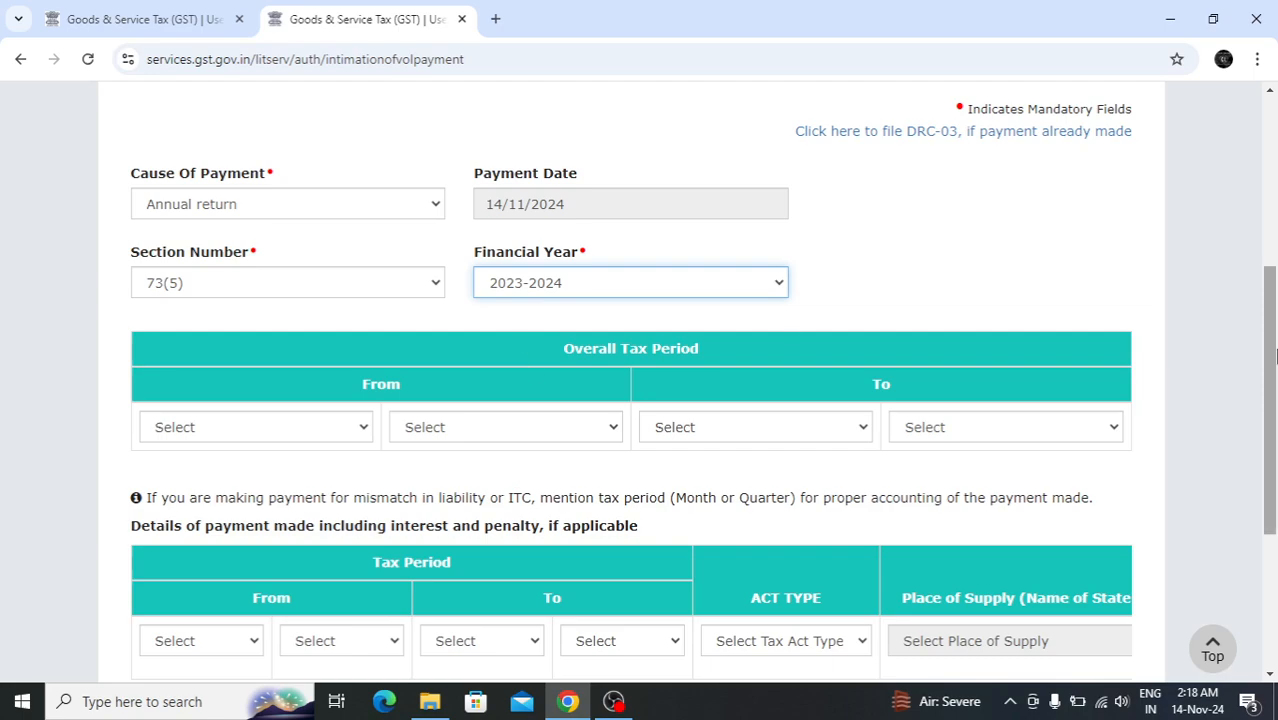
# Set the overall tax period from APR 2023 to MAR 2024.
pyautogui.moveTo(1272, 356); pyautogui.dragTo(1274, 391)
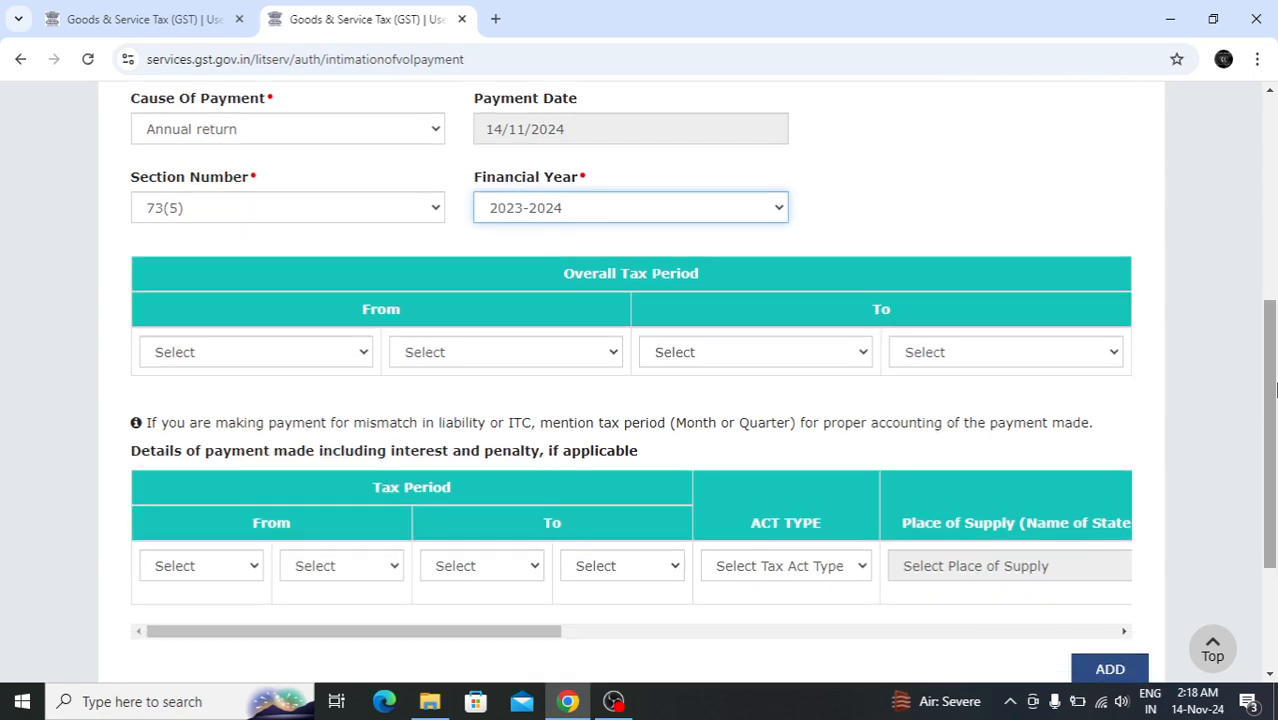
pyautogui.click(287, 360)
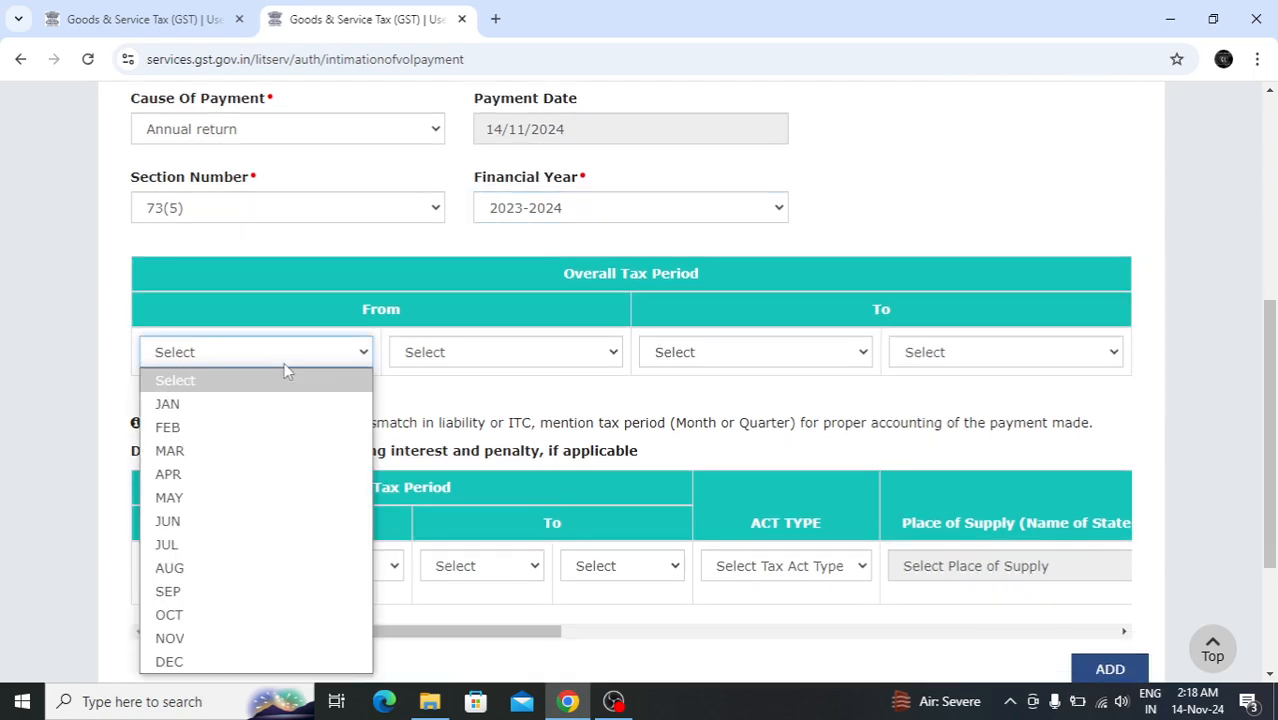
pyautogui.click(207, 477)
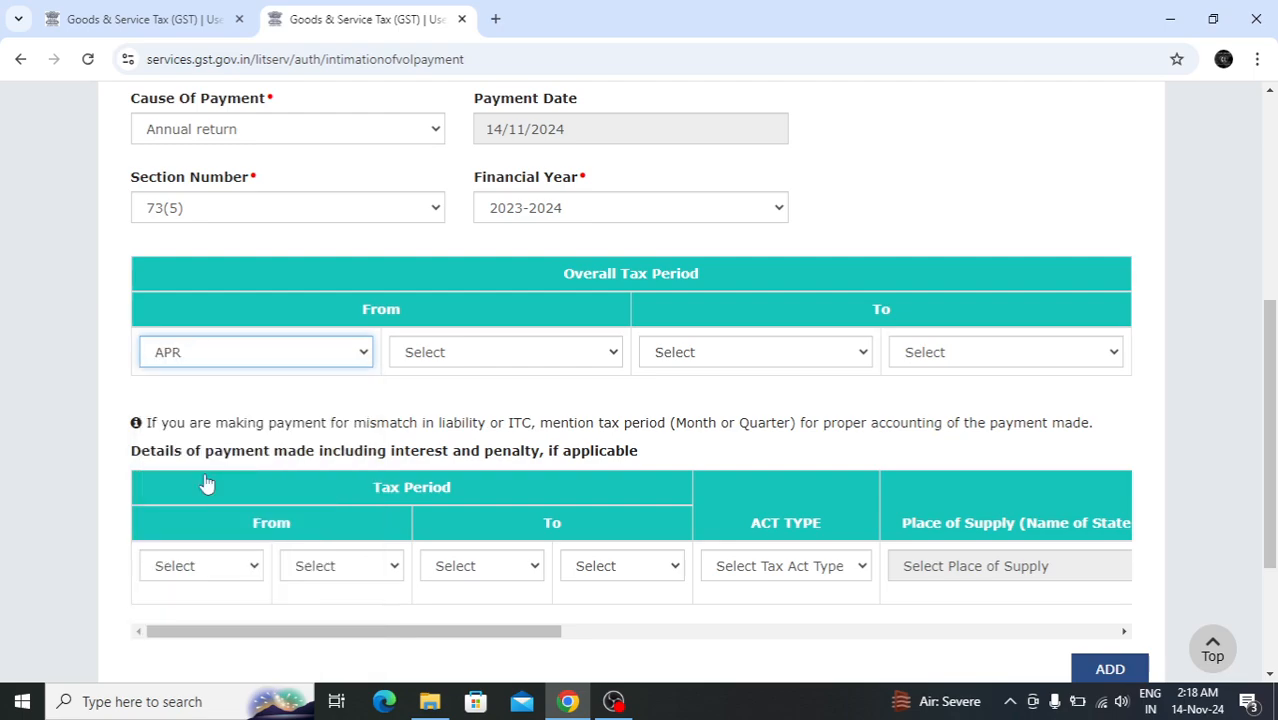
pyautogui.click(545, 356)
pyautogui.click(500, 404)
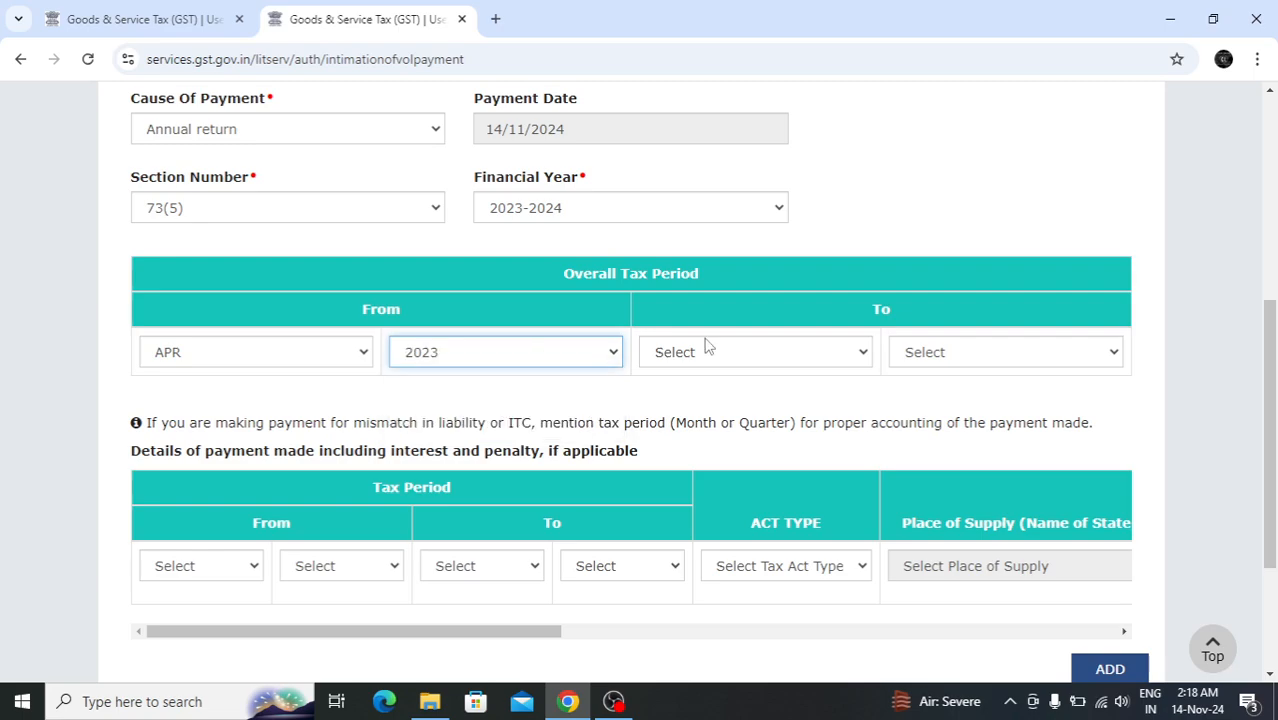
pyautogui.click(703, 356)
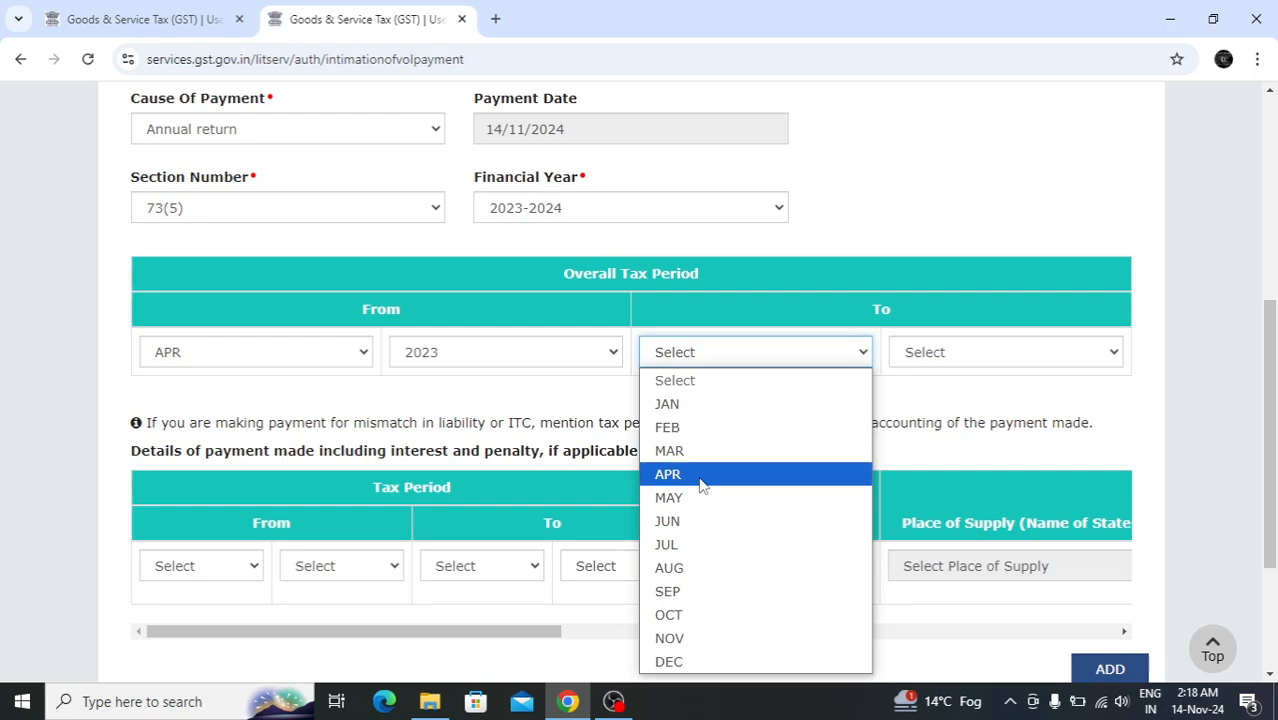
pyautogui.click(683, 455)
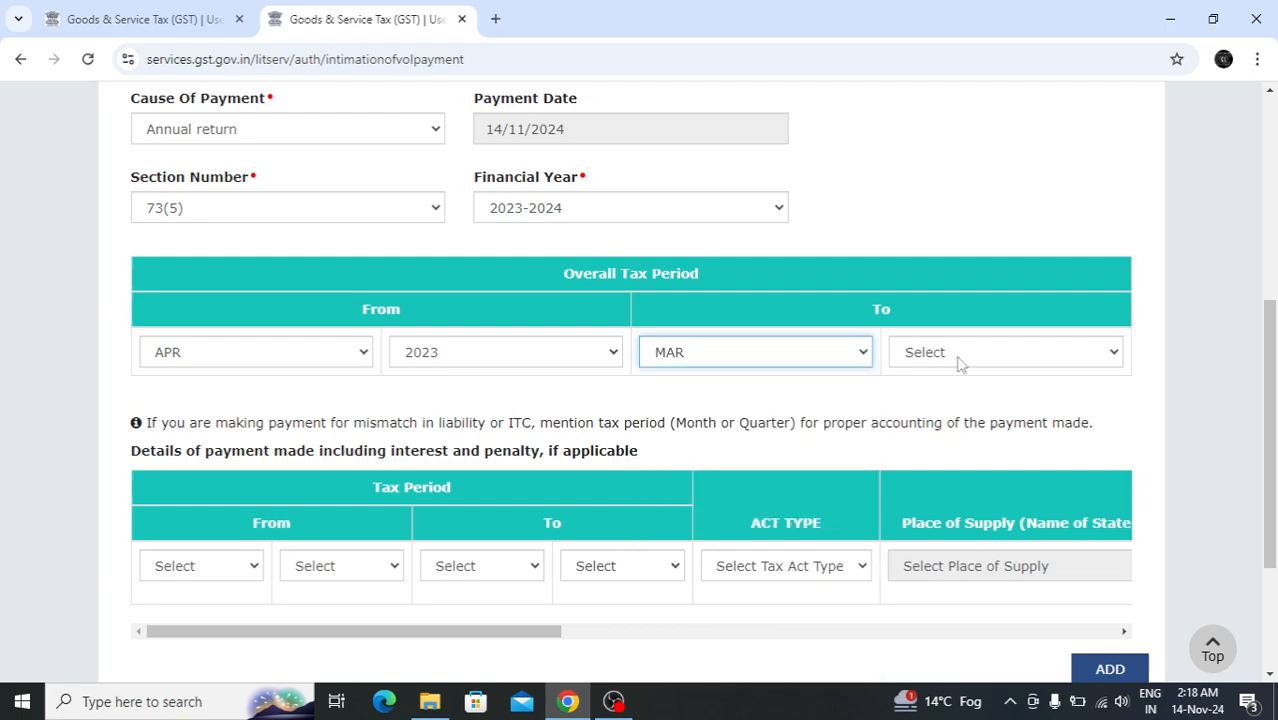
pyautogui.click(958, 358)
pyautogui.click(950, 428)
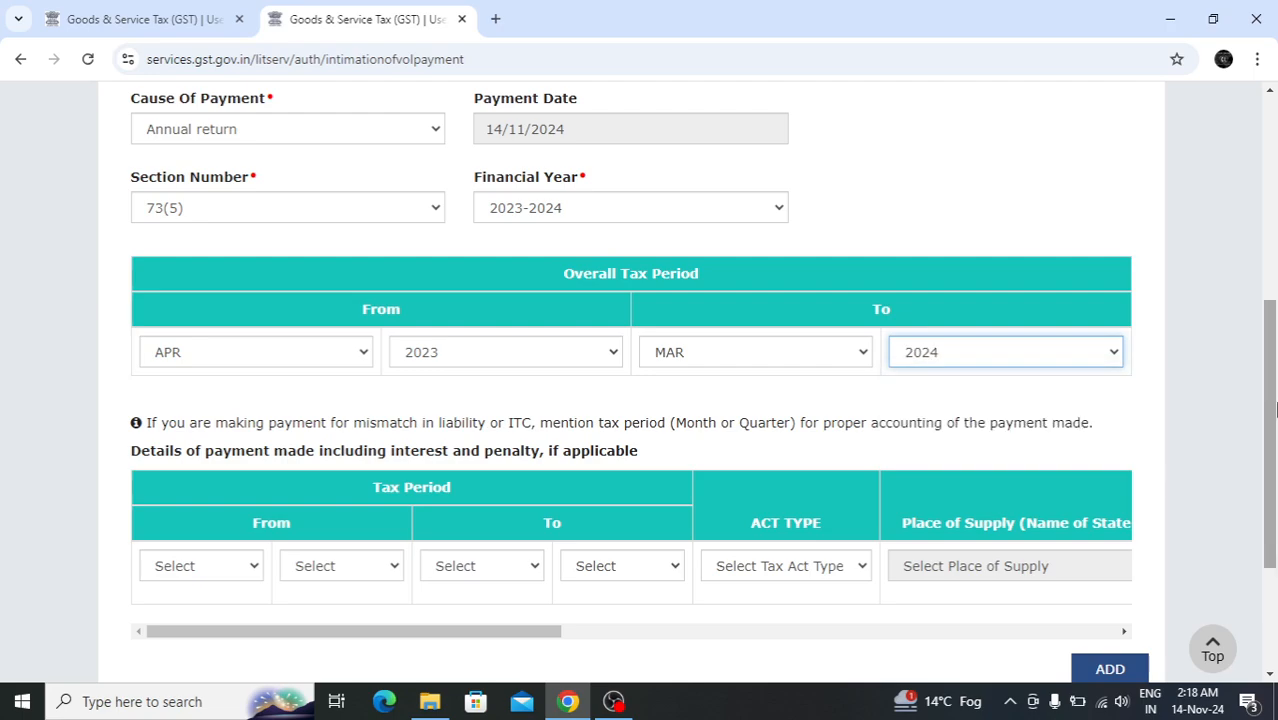
# Set the tax period of the first payment details row from APR 2023 to MAR 2024.
pyautogui.moveTo(1274, 410); pyautogui.dragTo(1274, 440)
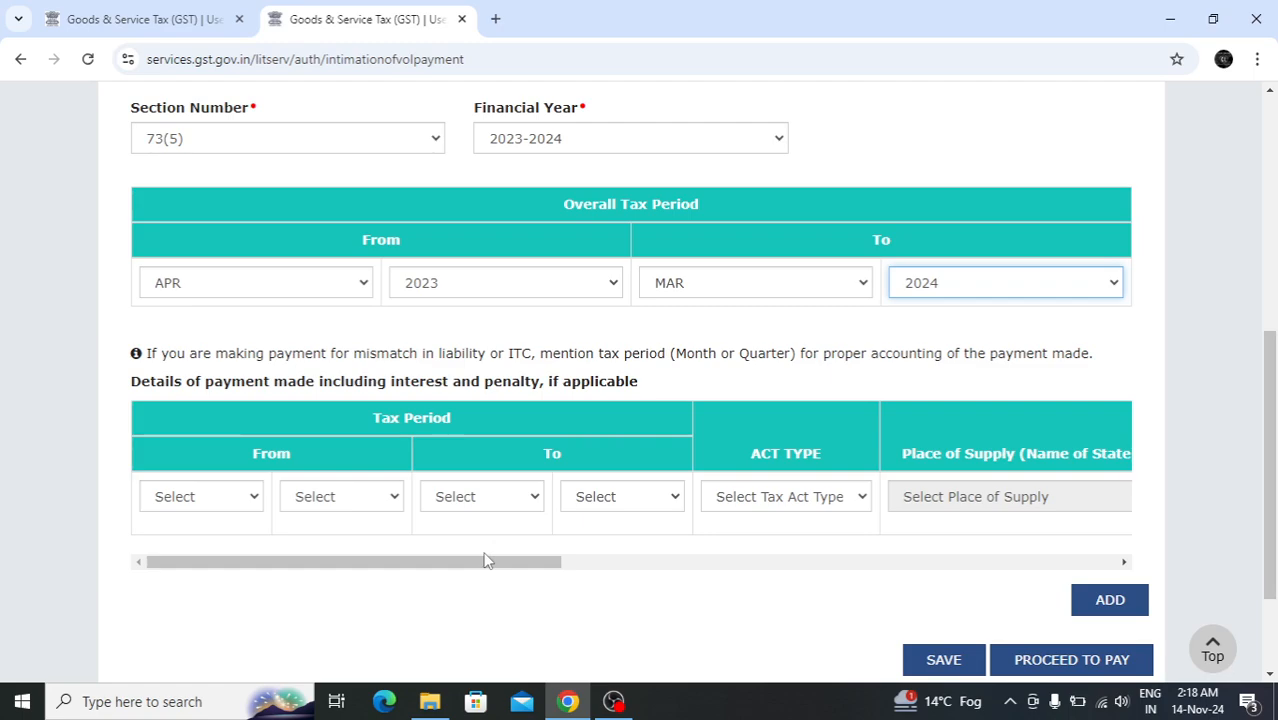
pyautogui.click(238, 505)
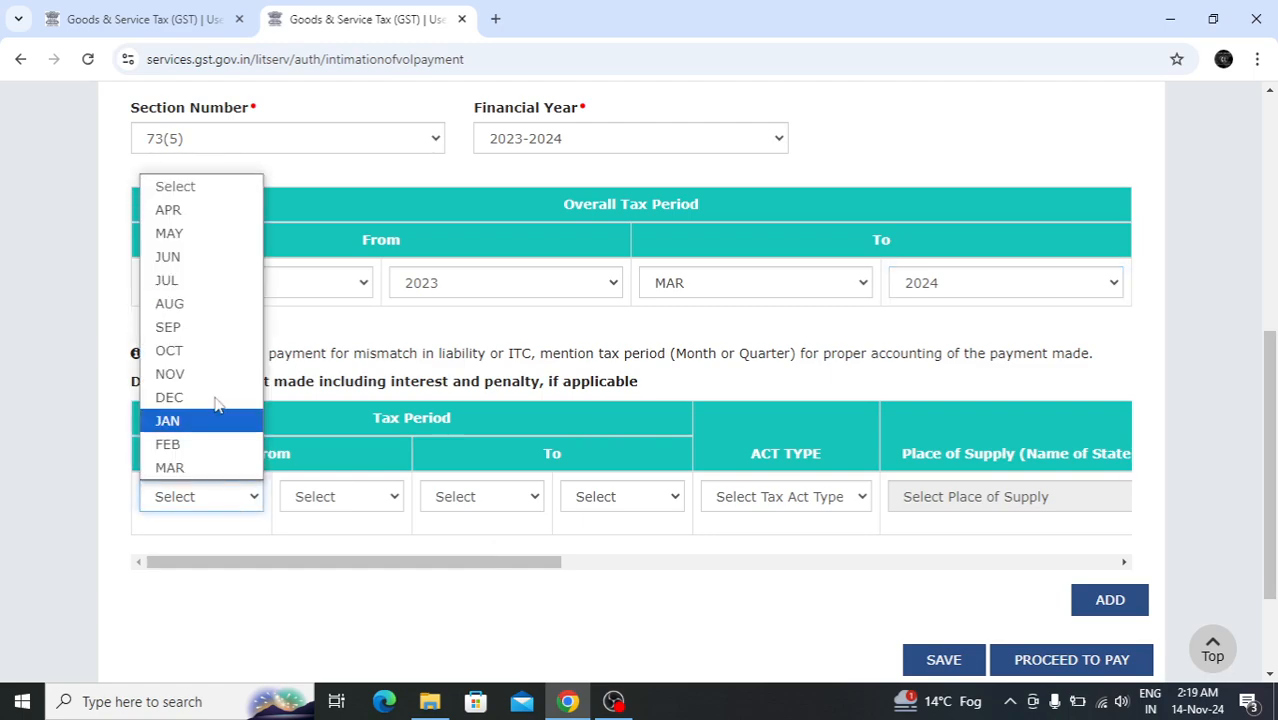
pyautogui.click(200, 212)
pyautogui.click(364, 505)
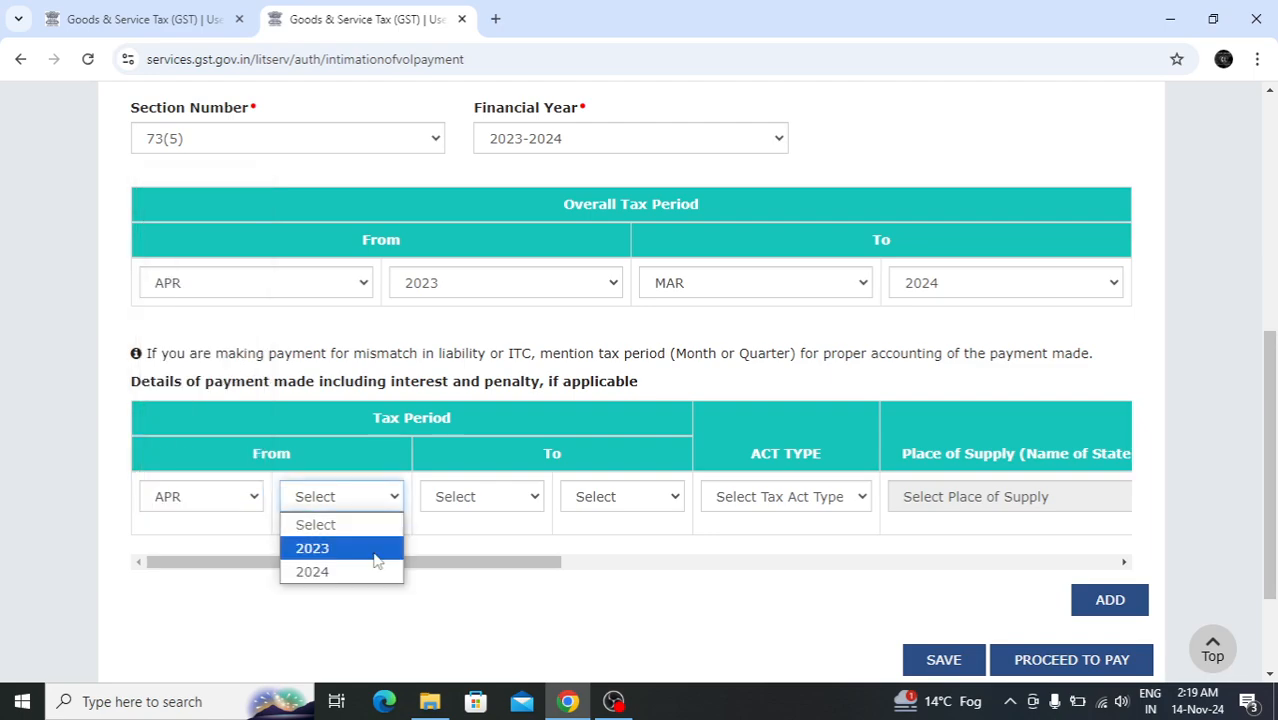
pyautogui.click(372, 548)
pyautogui.click(462, 503)
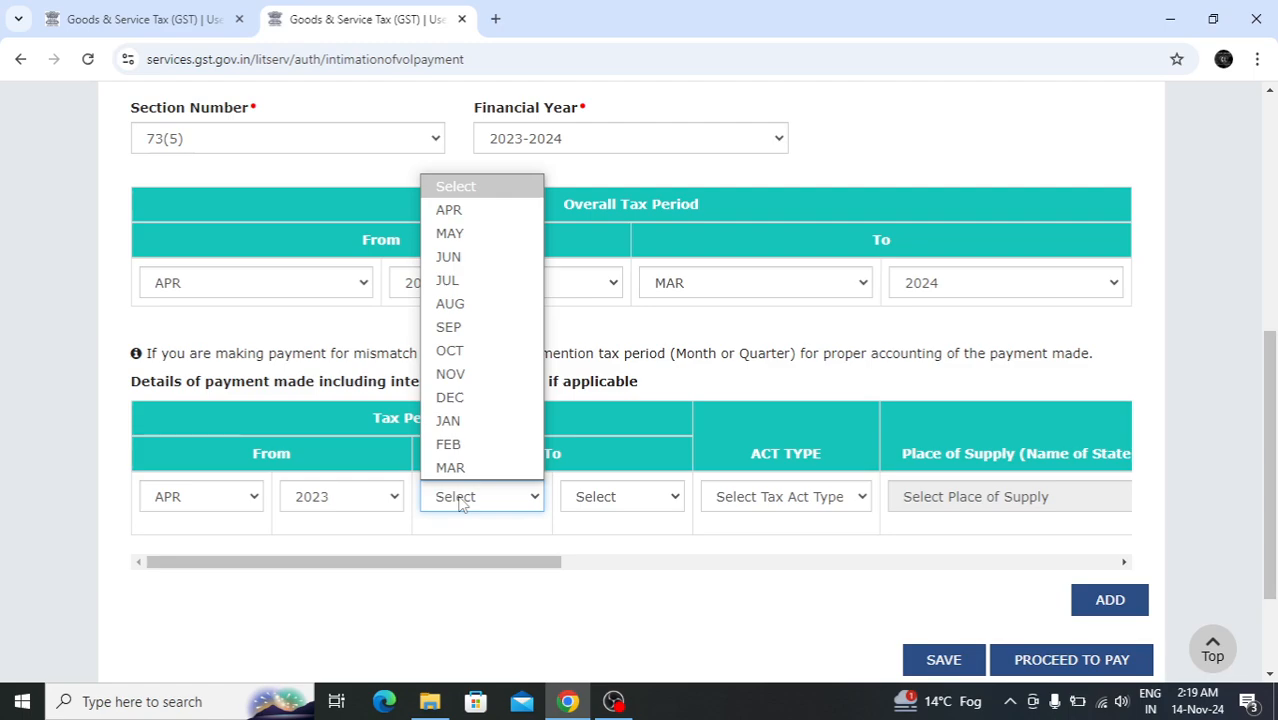
pyautogui.click(475, 470)
pyautogui.click(595, 498)
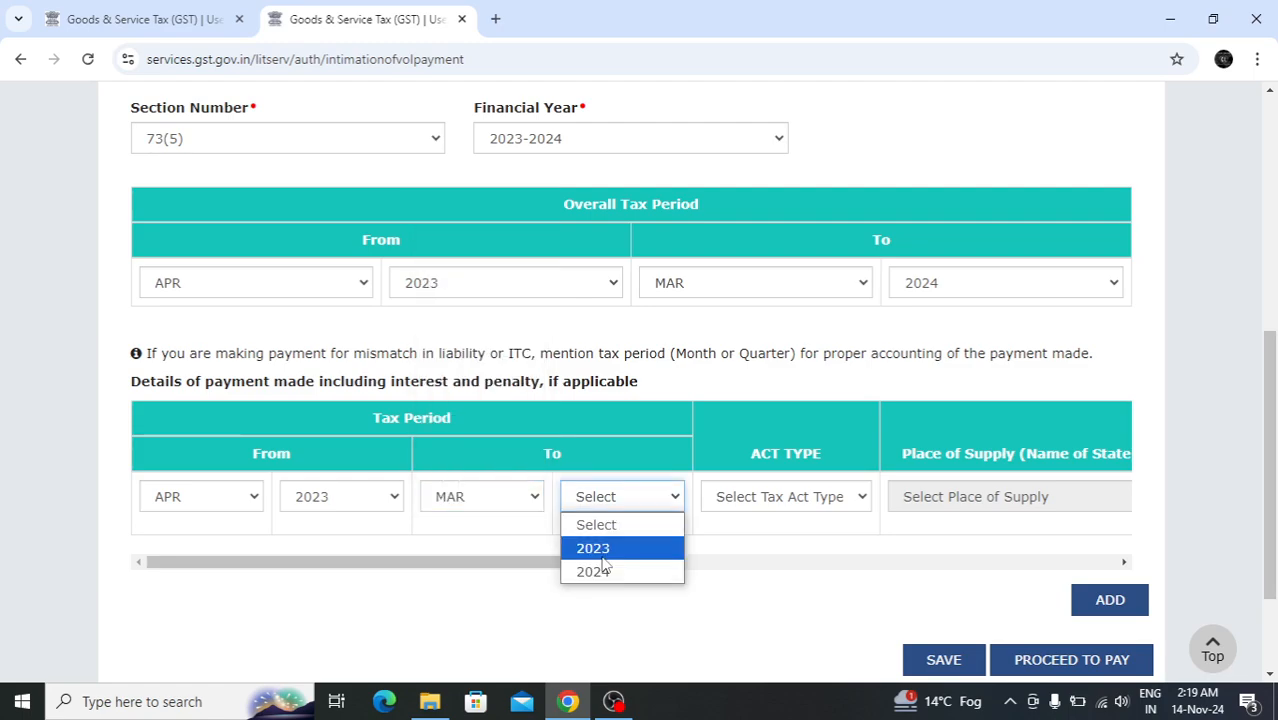
pyautogui.click(600, 570)
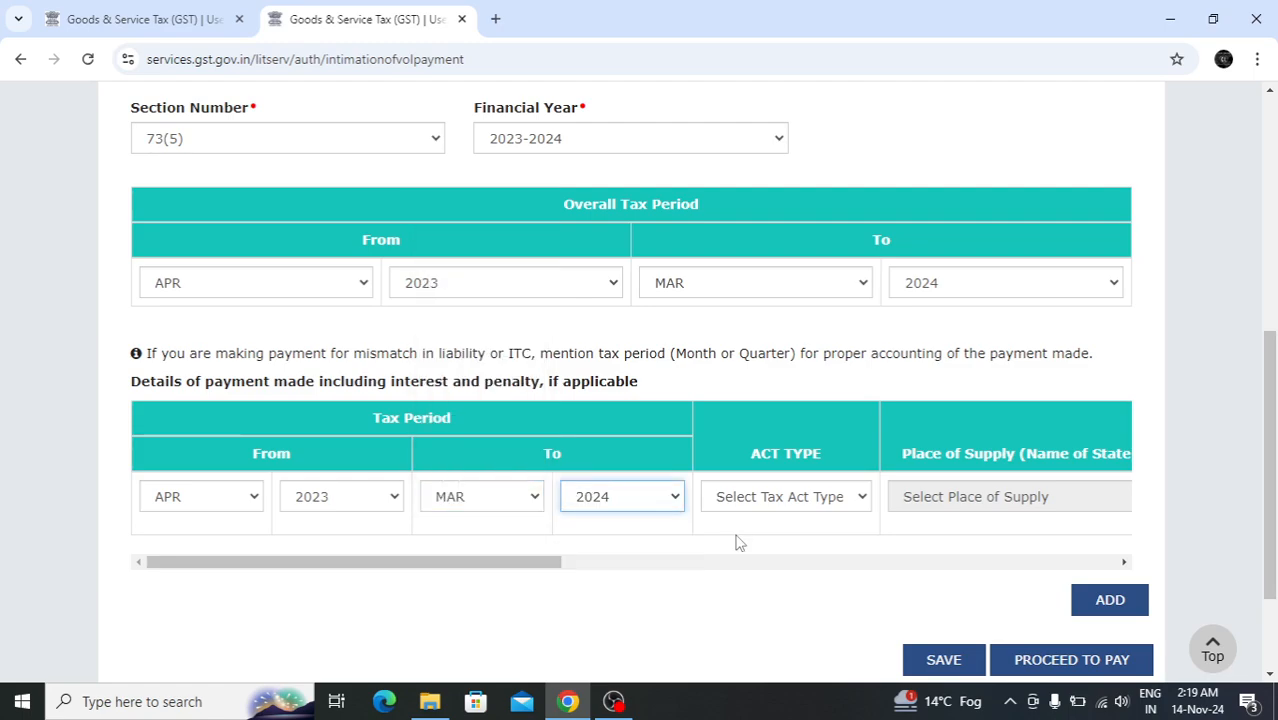
# Choose IGST as the act type and Haryana as the place of supply in the first payment row.
pyautogui.click(790, 505)
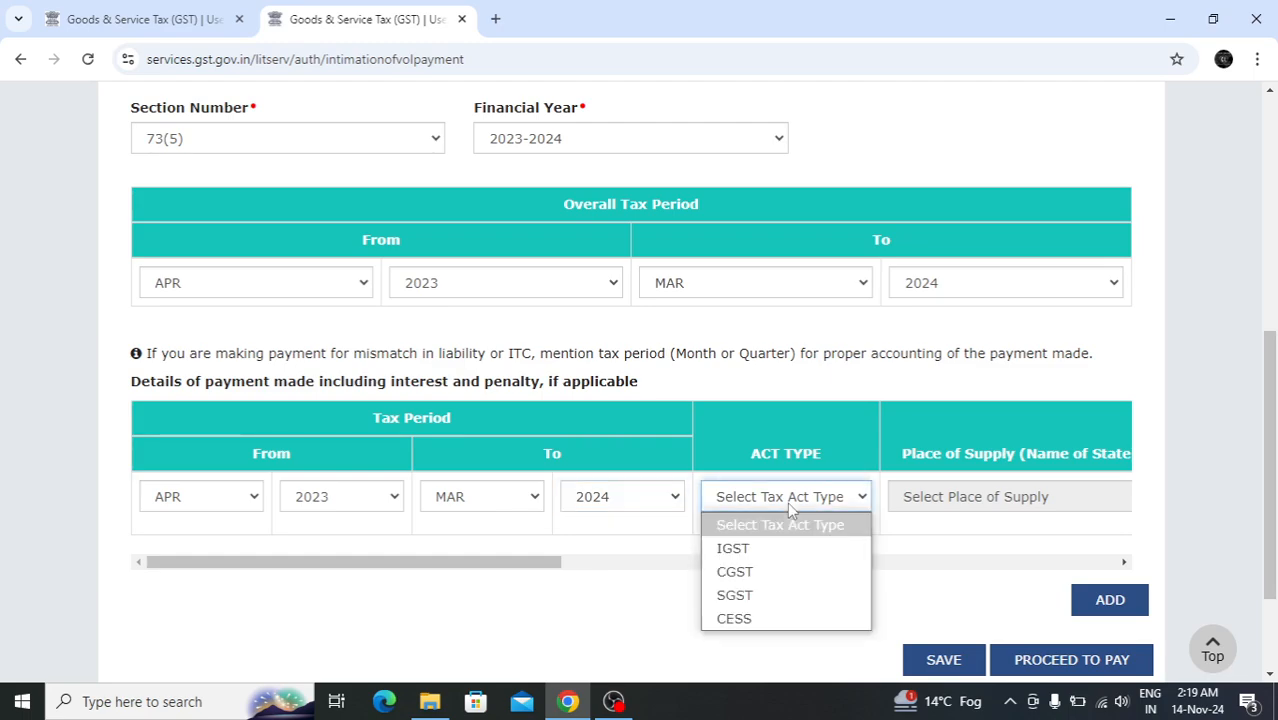
pyautogui.click(761, 556)
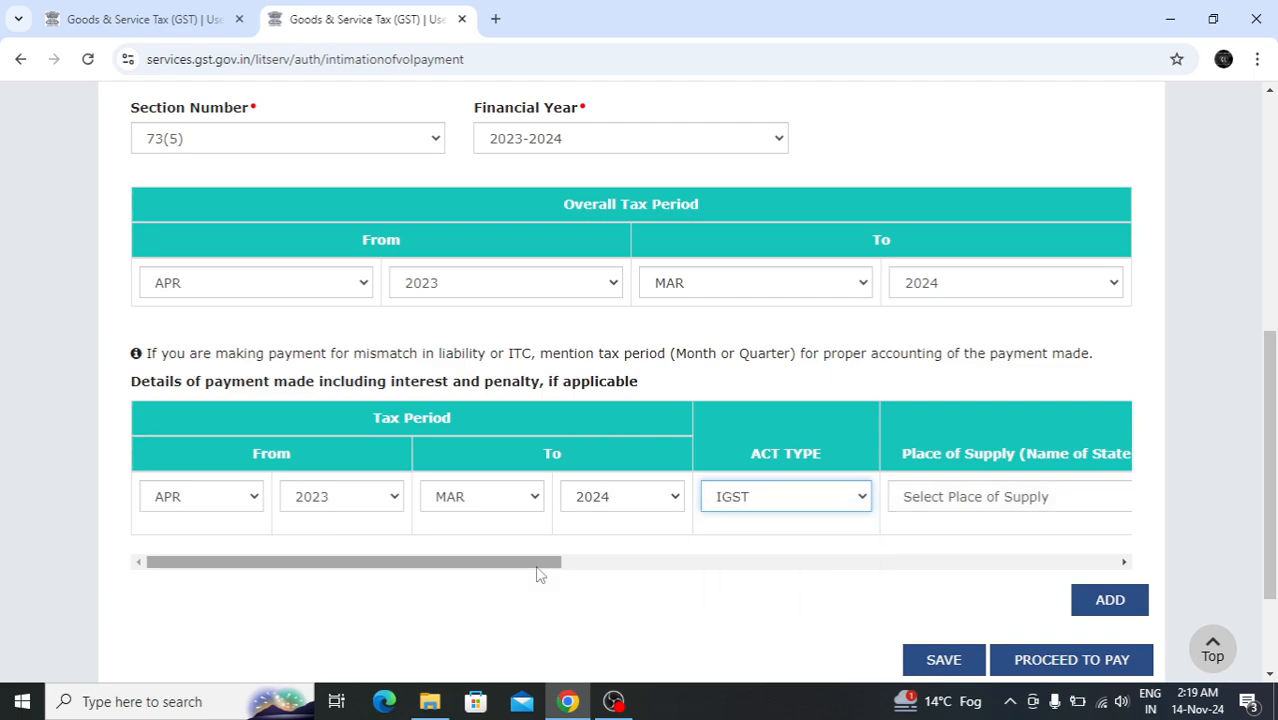
pyautogui.moveTo(537, 573); pyautogui.dragTo(701, 557)
pyautogui.click(755, 506)
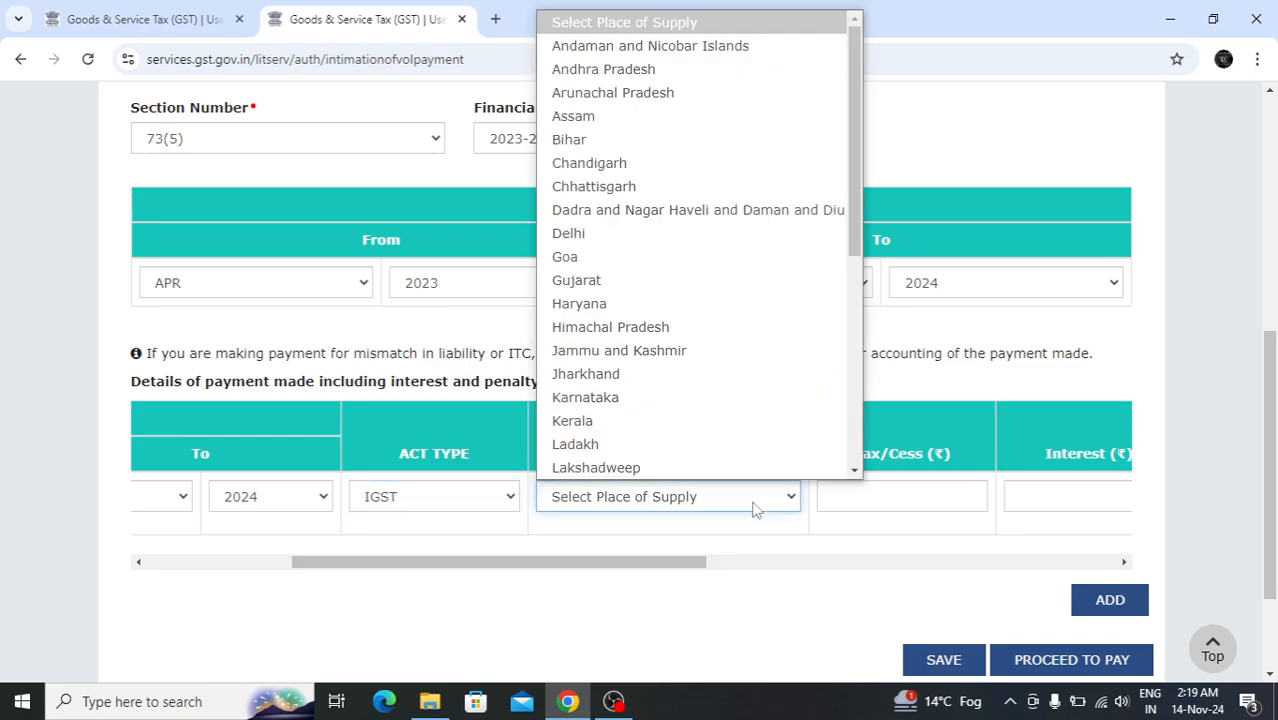
pyautogui.click(693, 312)
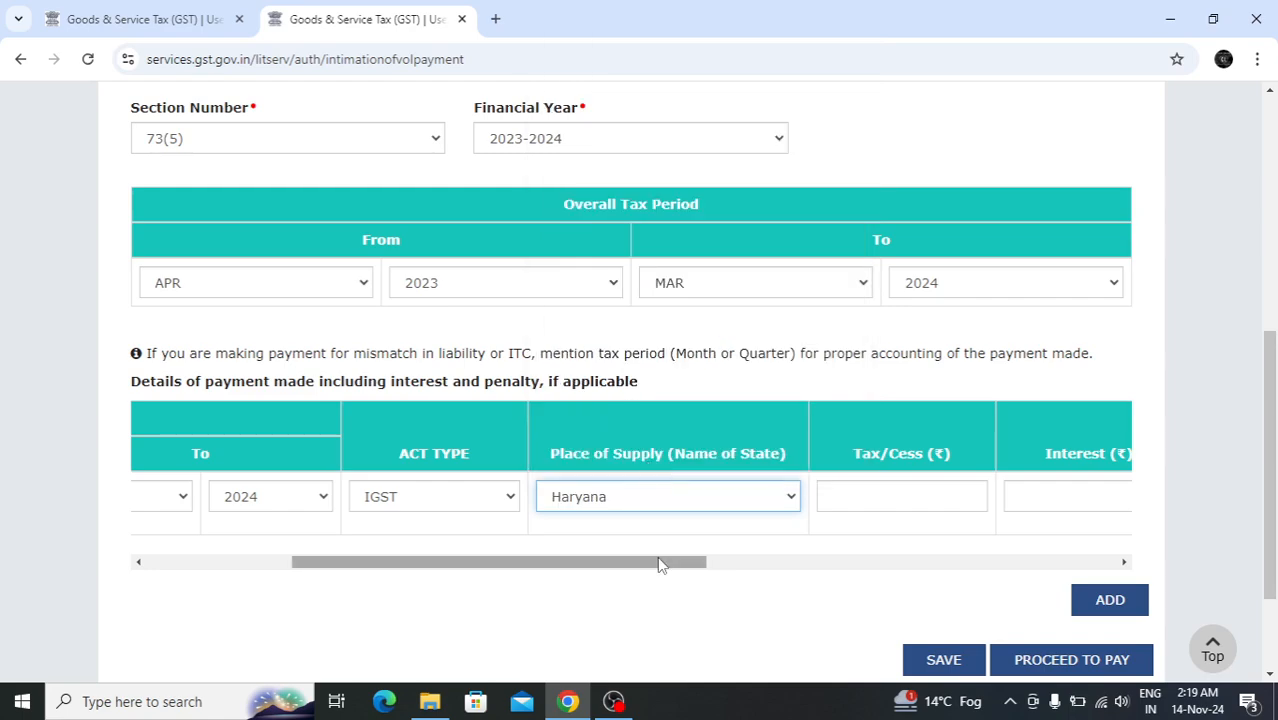
# Enter 10 as Tax/Cess and 1 as Interest in the IGST payment row.
pyautogui.moveTo(659, 565); pyautogui.dragTo(813, 571)
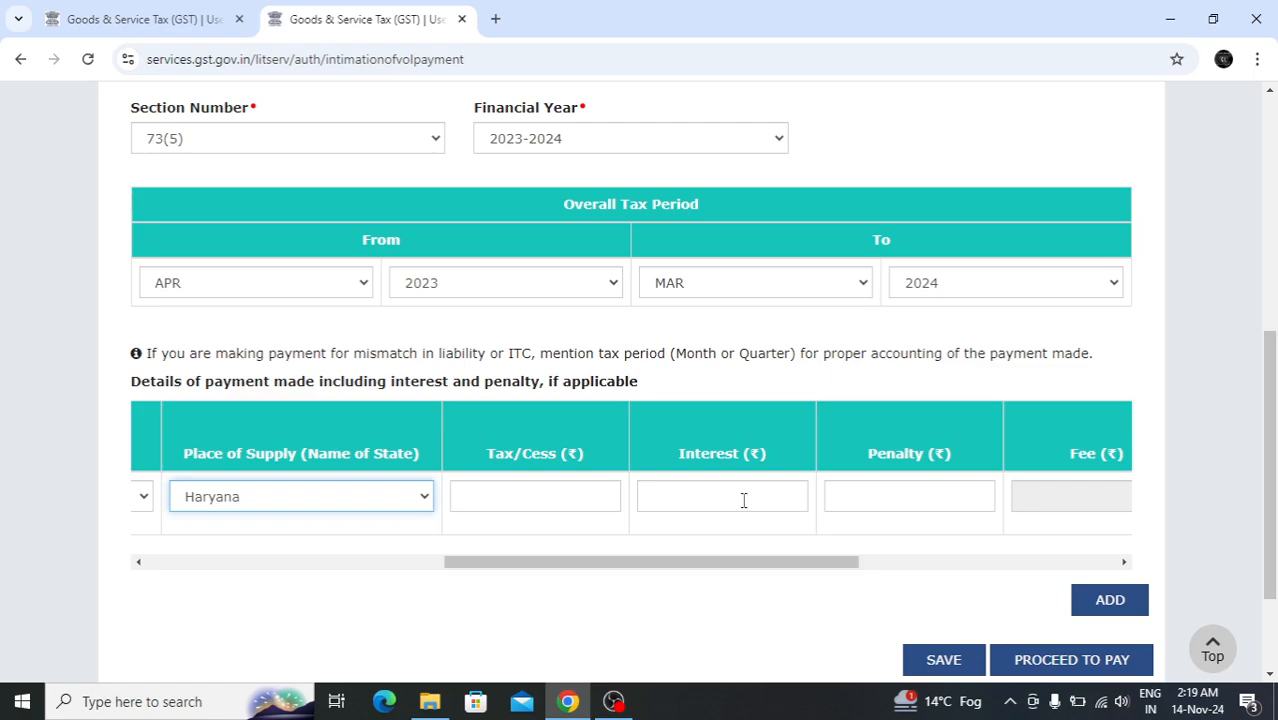
pyautogui.moveTo(819, 566); pyautogui.dragTo(829, 608)
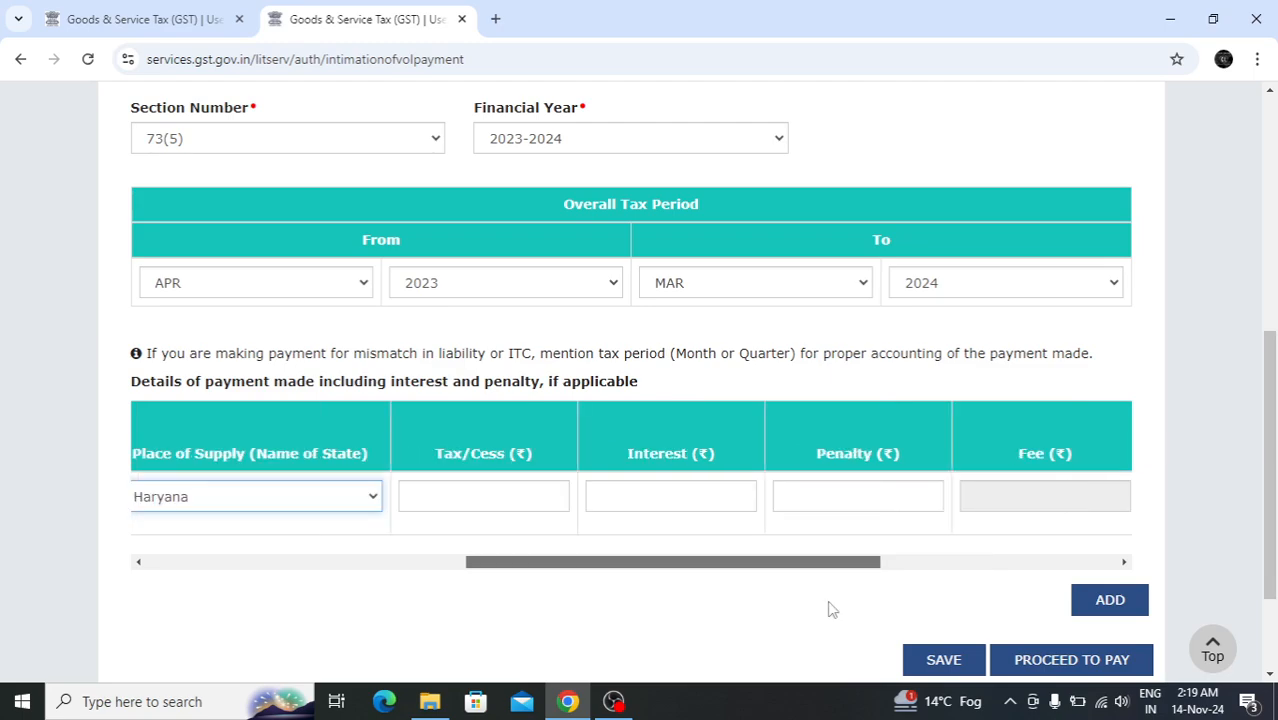
pyautogui.click(632, 506)
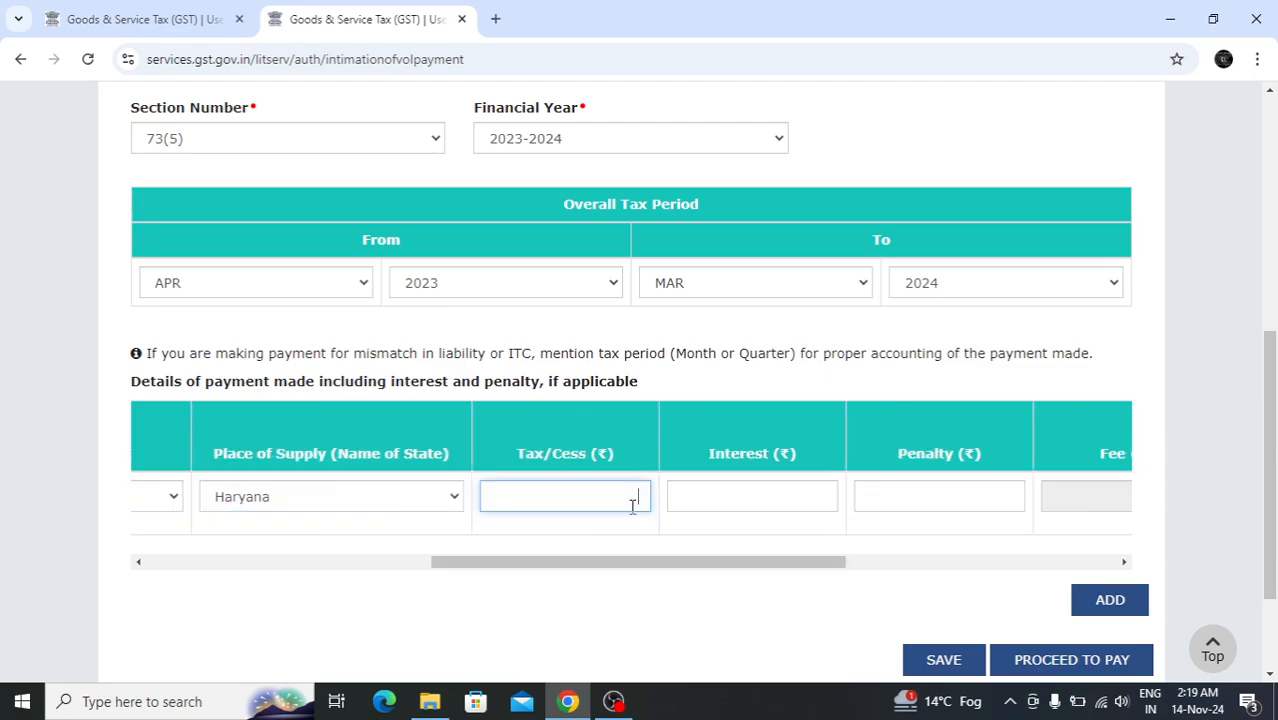
pyautogui.write('10')
pyautogui.click(743, 562)
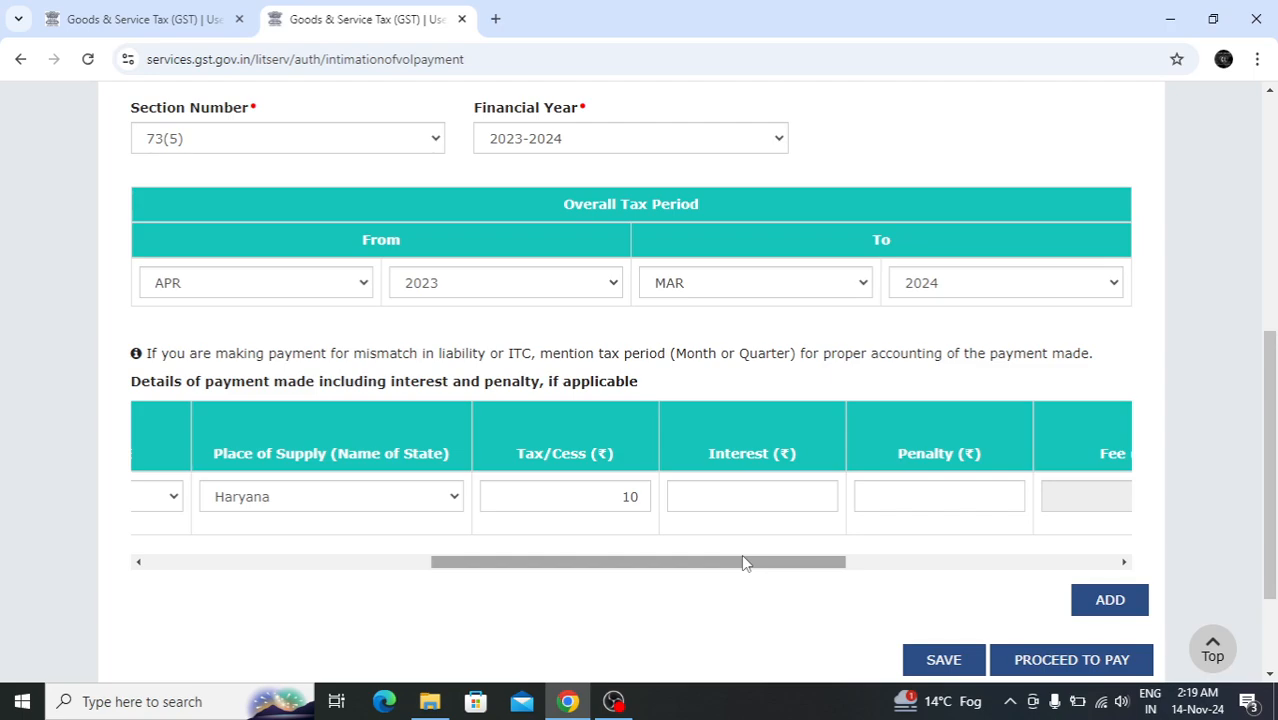
pyautogui.press('Tab')
pyautogui.write('1')
pyautogui.moveTo(827, 573); pyautogui.dragTo(847, 609)
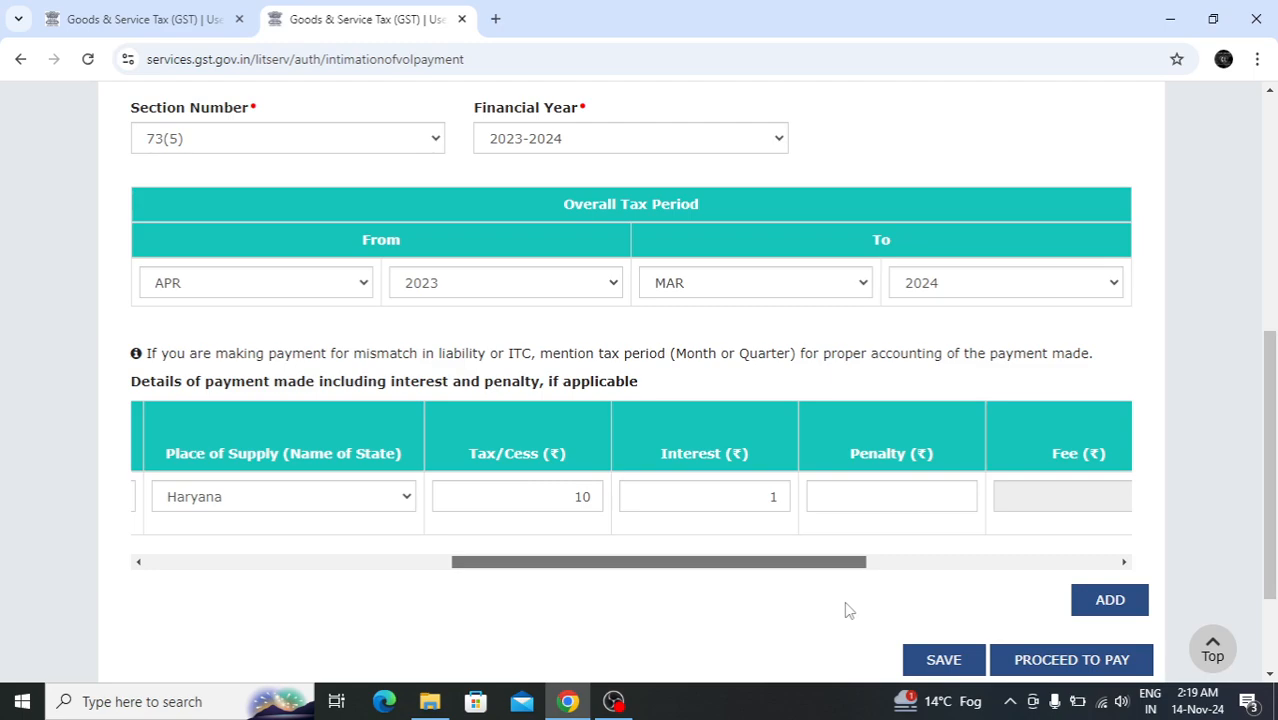
# Add a second payment details row and set its tax period from APR 2023 to MAR 2024.
pyautogui.click(1120, 610)
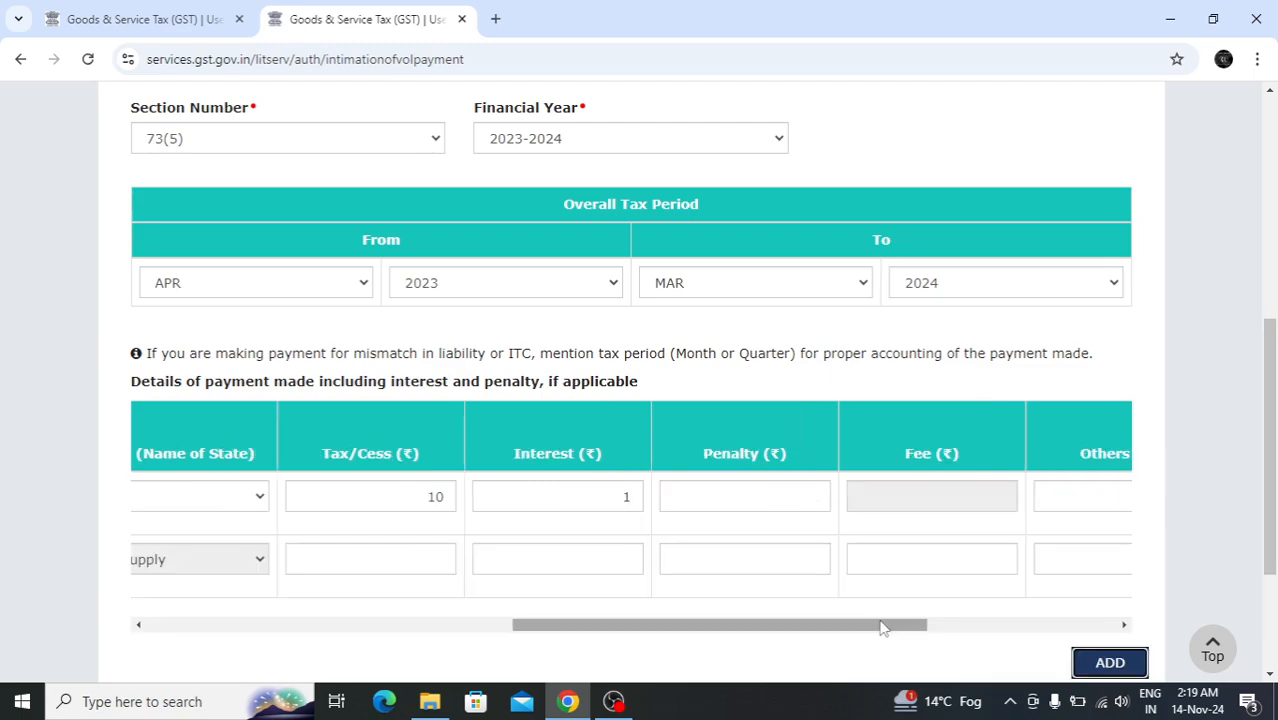
pyautogui.moveTo(882, 627); pyautogui.dragTo(532, 647)
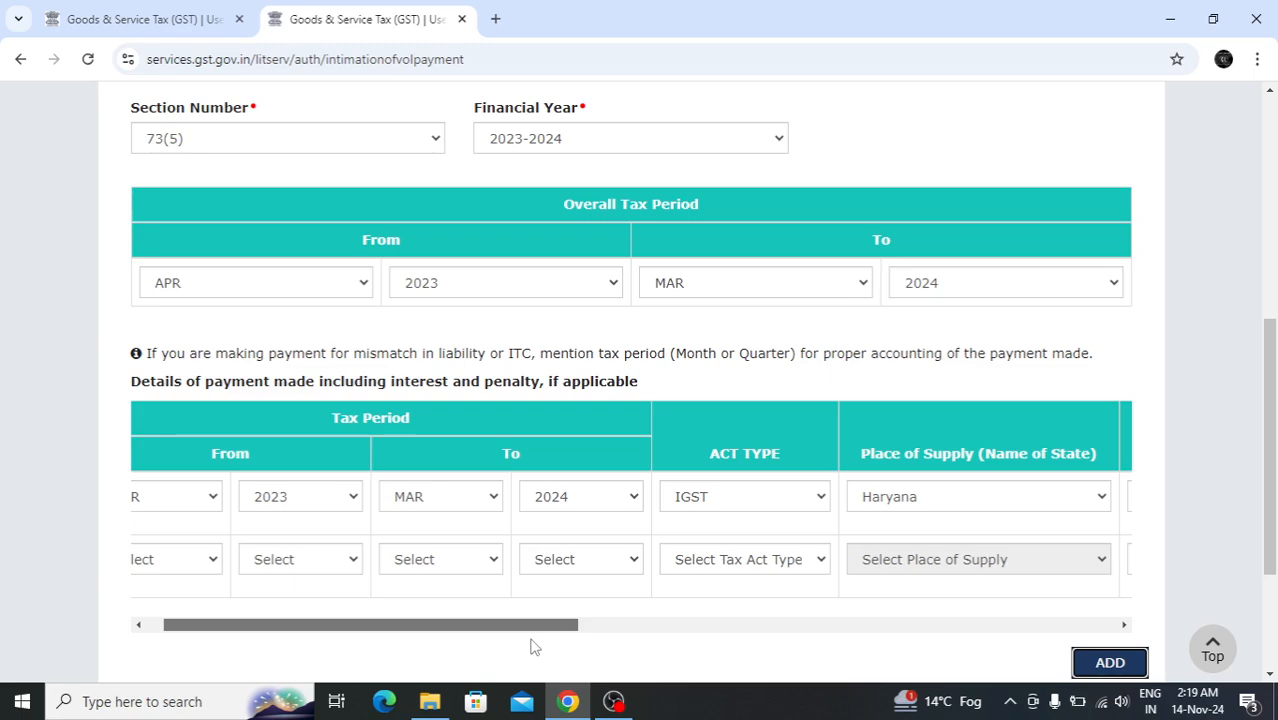
pyautogui.click(180, 559)
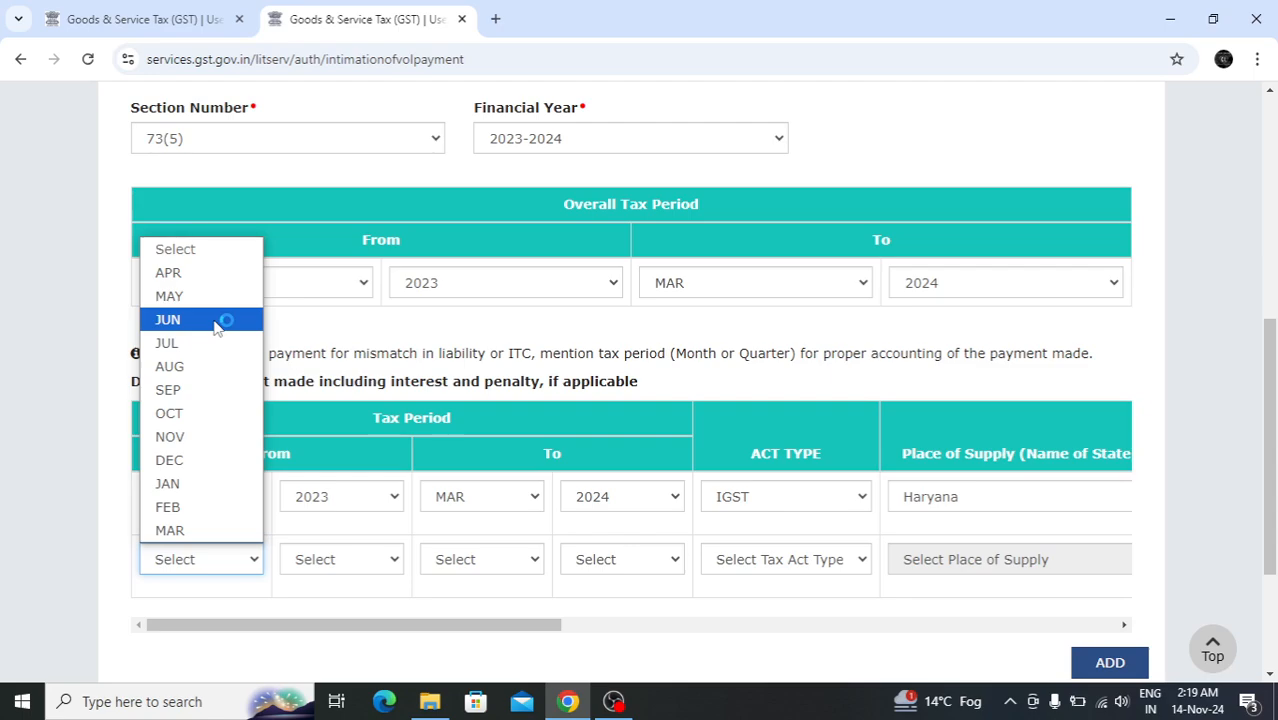
pyautogui.click(168, 272)
pyautogui.click(378, 560)
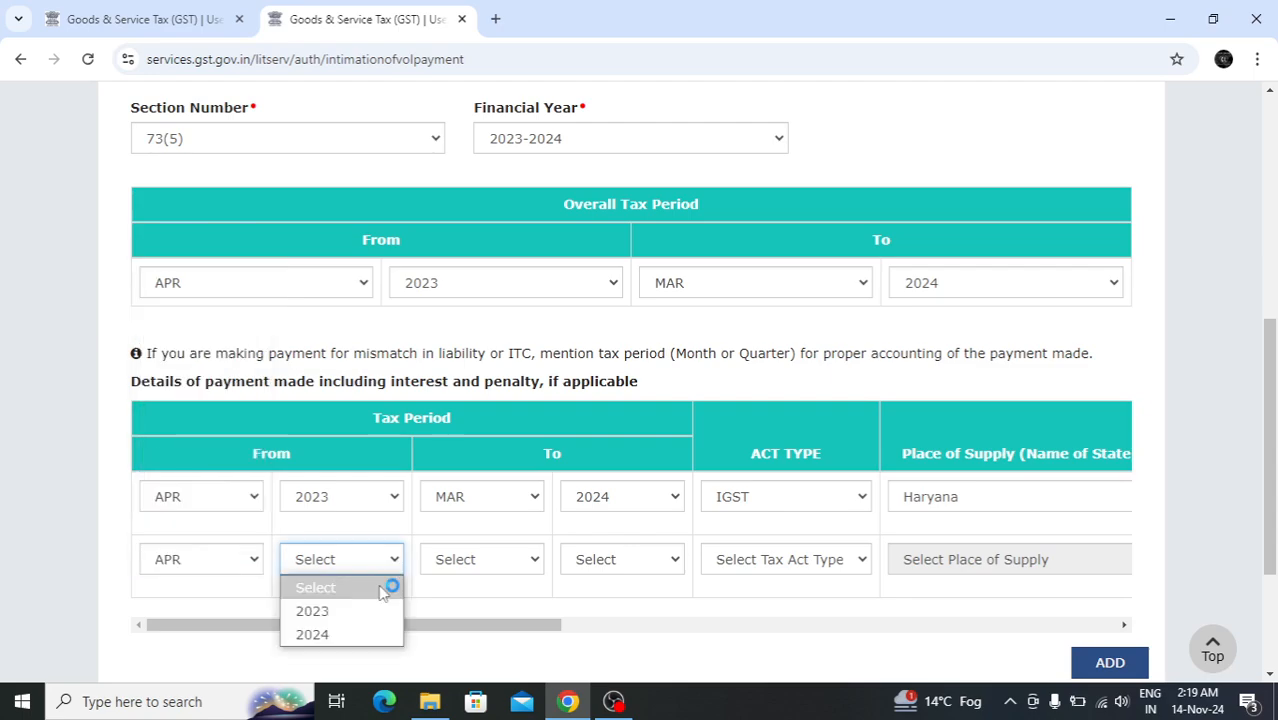
pyautogui.click(312, 610)
pyautogui.click(490, 560)
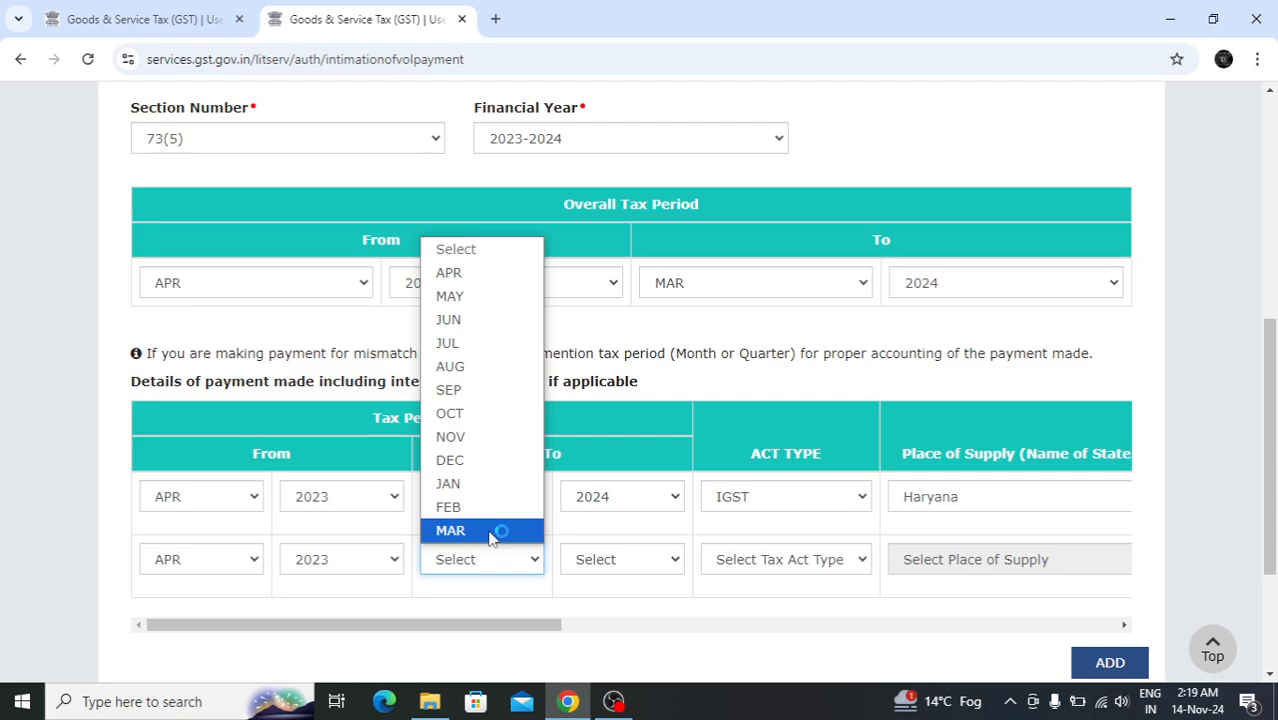
pyautogui.click(490, 531)
pyautogui.click(620, 560)
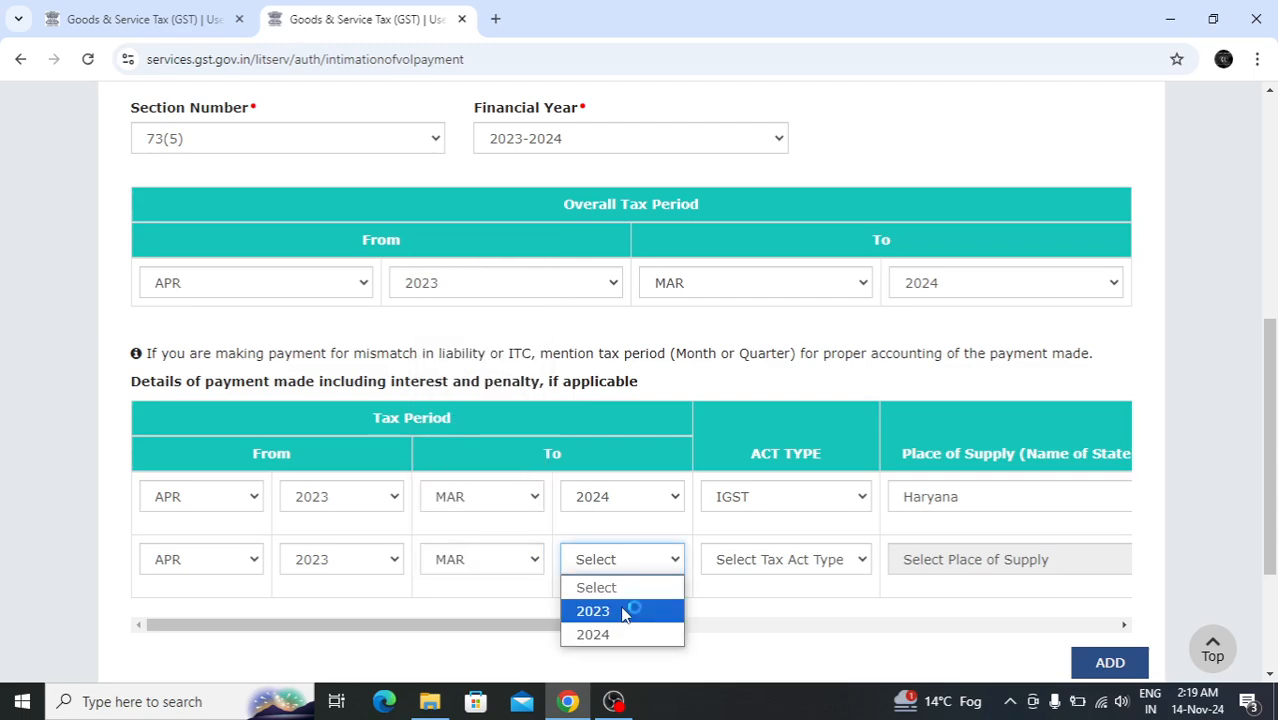
pyautogui.click(593, 634)
# Choose CGST as the act type in the second payment row and enter 10 as Tax/Cess and 1 as Interest.
pyautogui.click(800, 559)
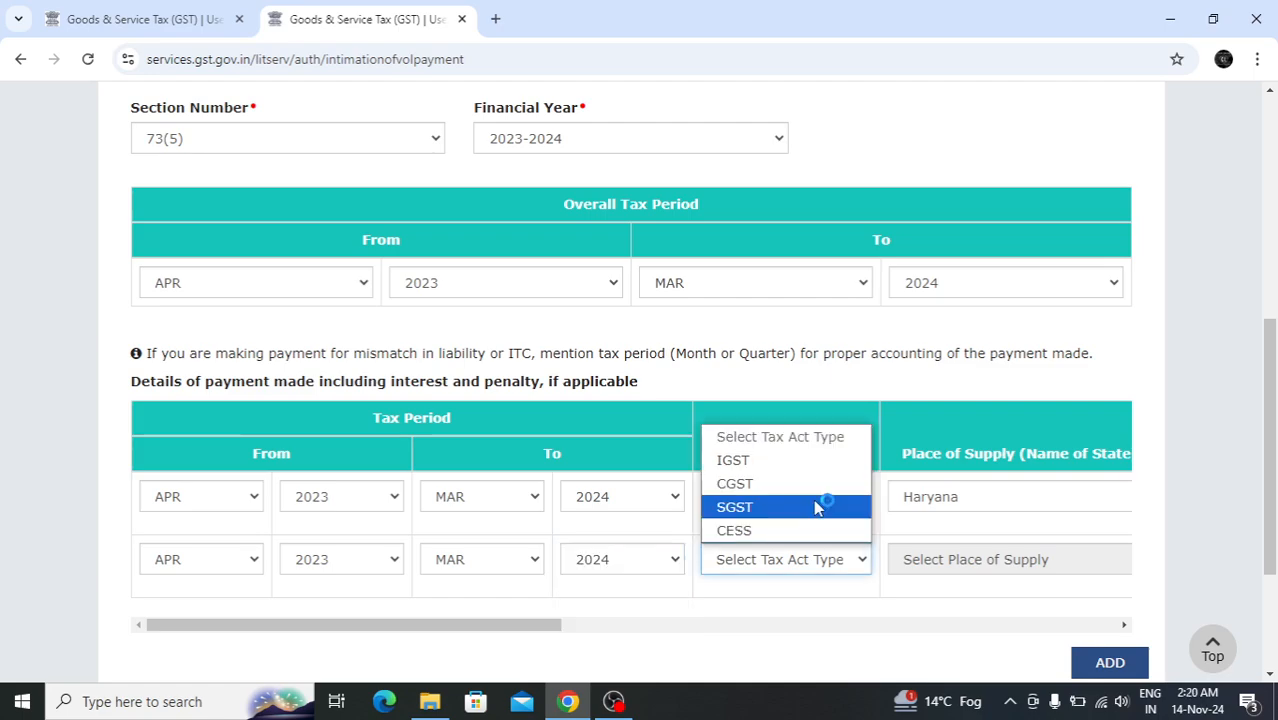
pyautogui.click(780, 483)
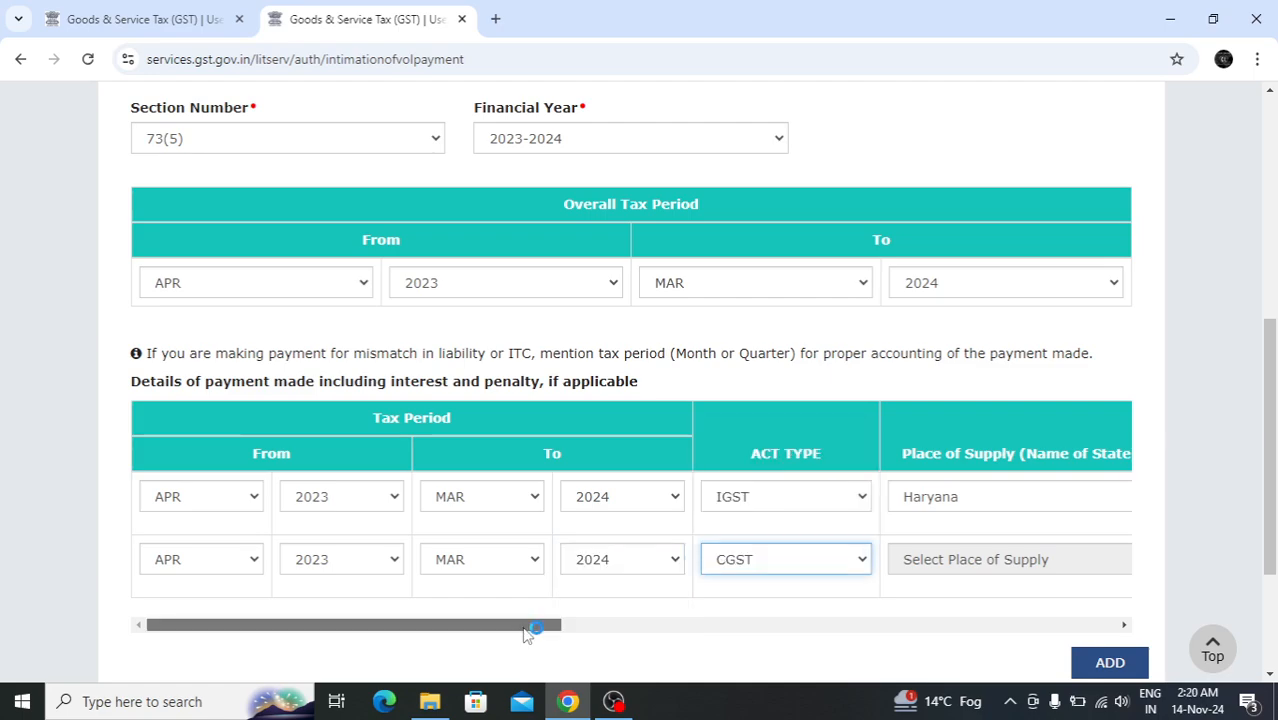
pyautogui.moveTo(527, 632); pyautogui.dragTo(744, 627)
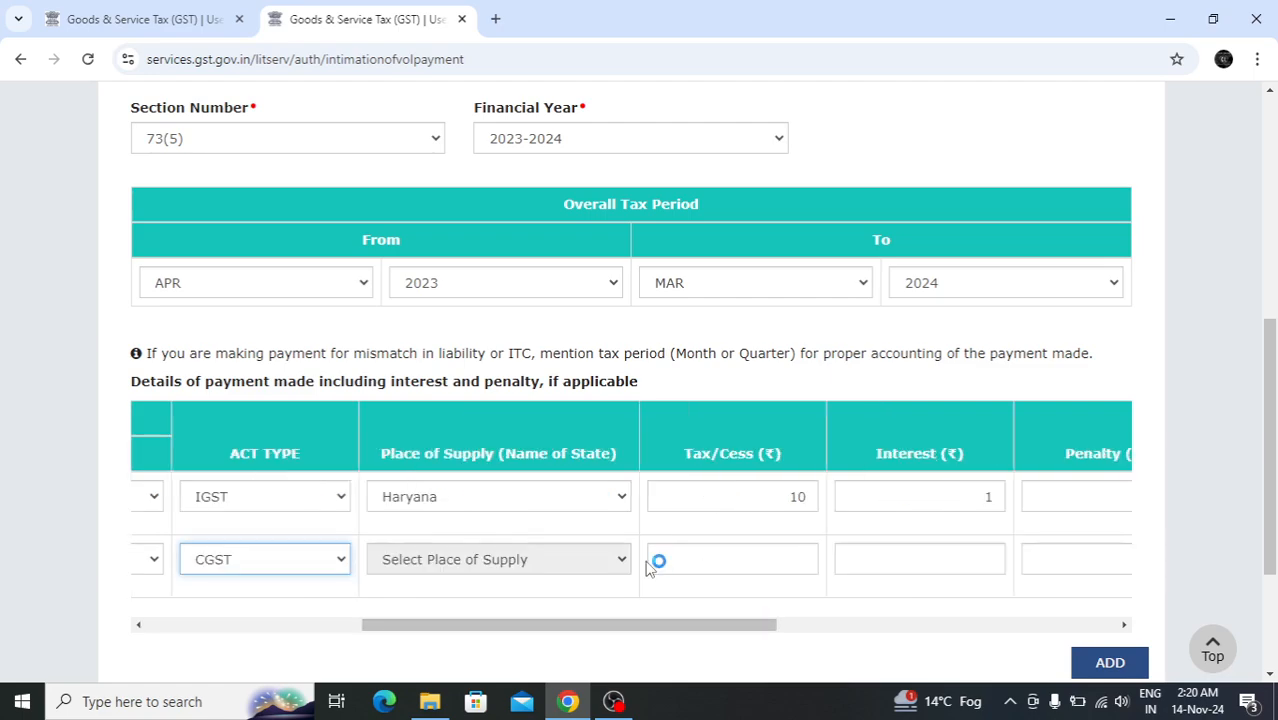
pyautogui.click(752, 561)
pyautogui.write('10')
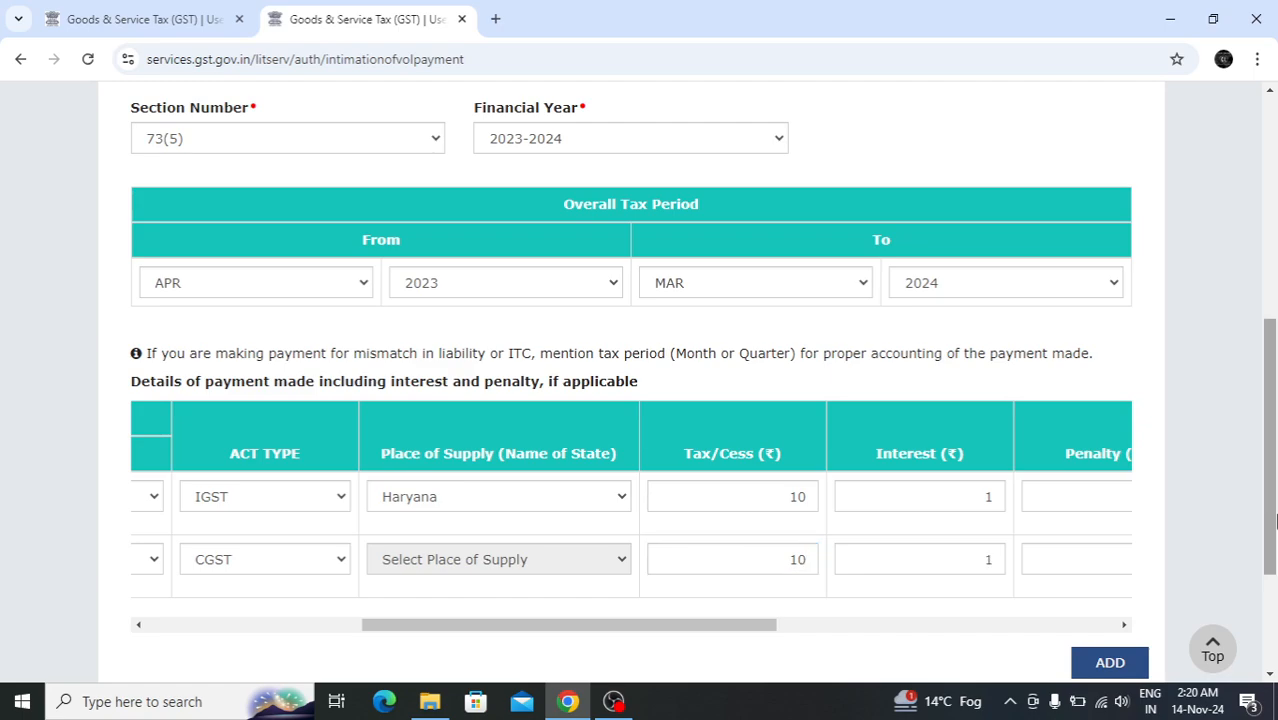
# Proceed to pay and review the liability table with the cash and credit ledger balances.
pyautogui.moveTo(1275, 520); pyautogui.dragTo(1272, 566)
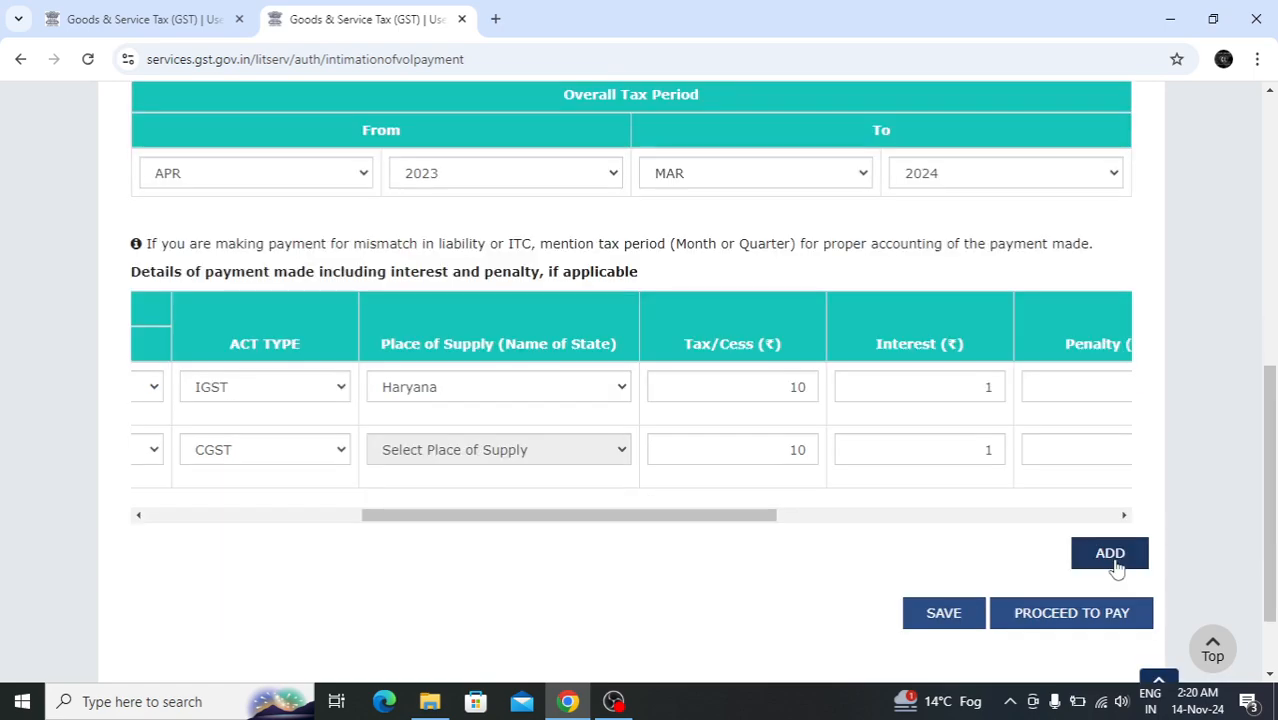
pyautogui.click(1018, 613)
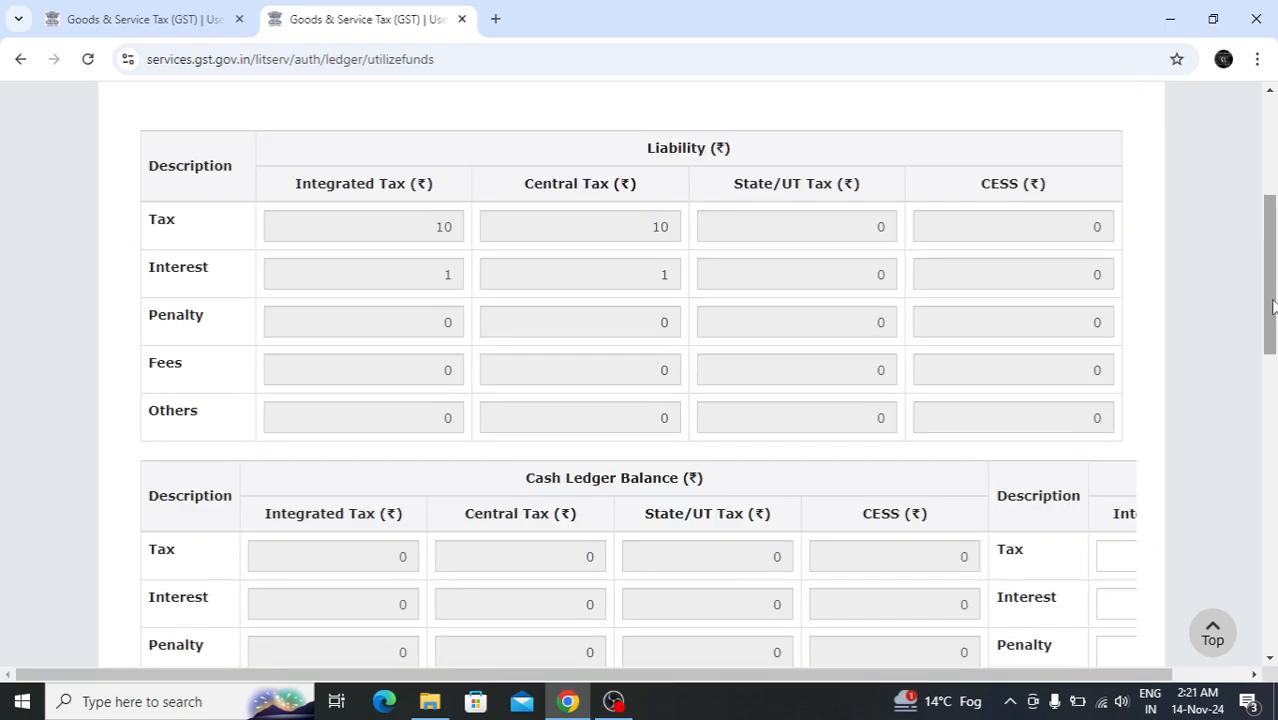
pyautogui.moveTo(1273, 305); pyautogui.dragTo(1273, 315)
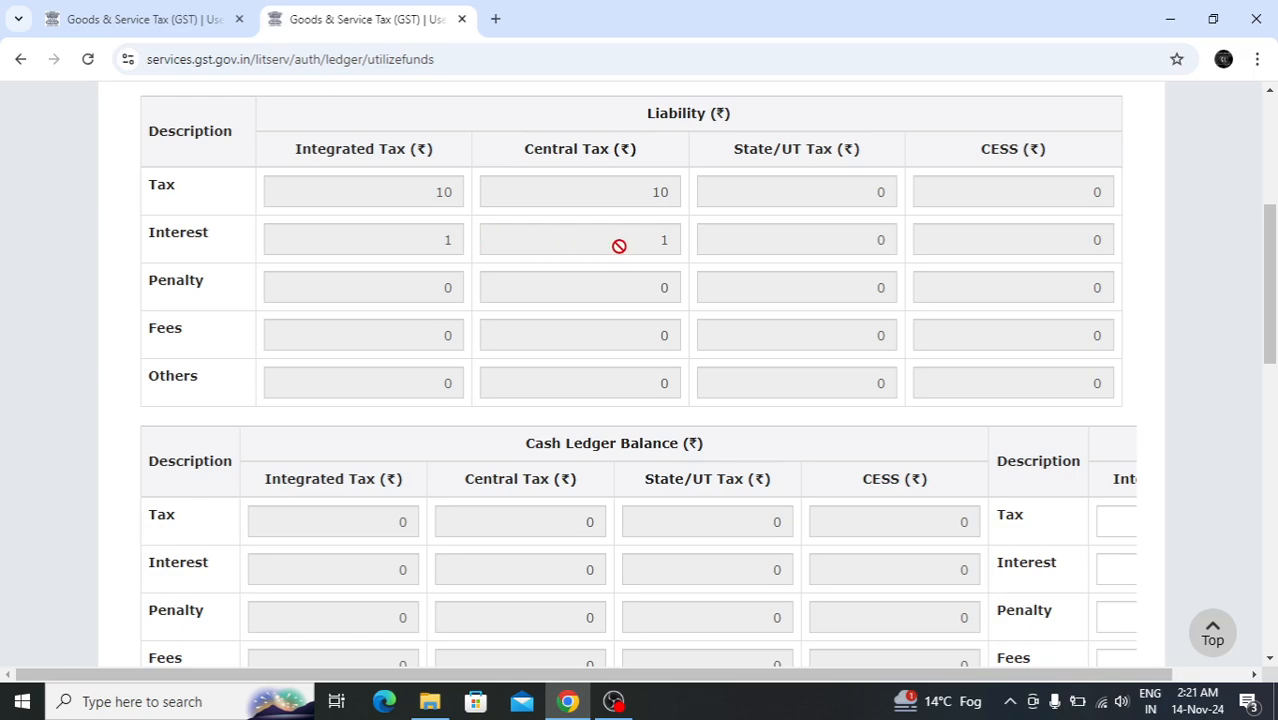
pyautogui.moveTo(1275, 310); pyautogui.dragTo(1273, 368)
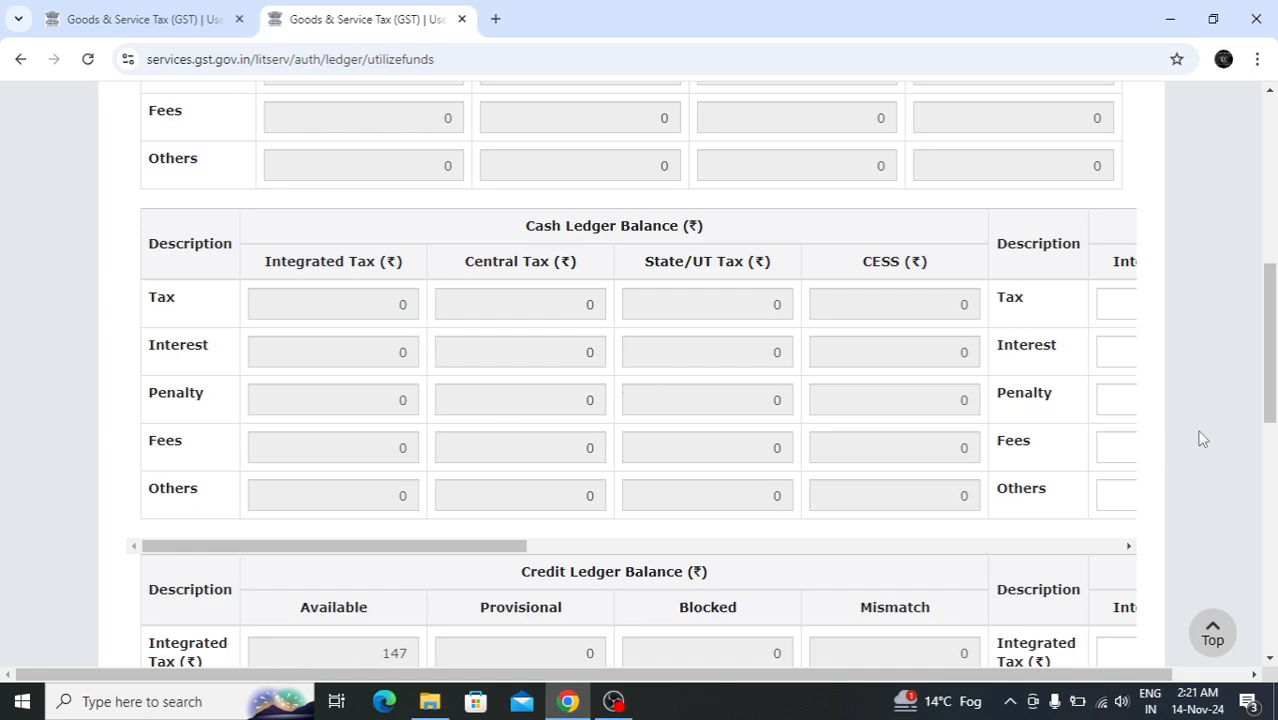
pyautogui.scroll(-4, 1276, 375)
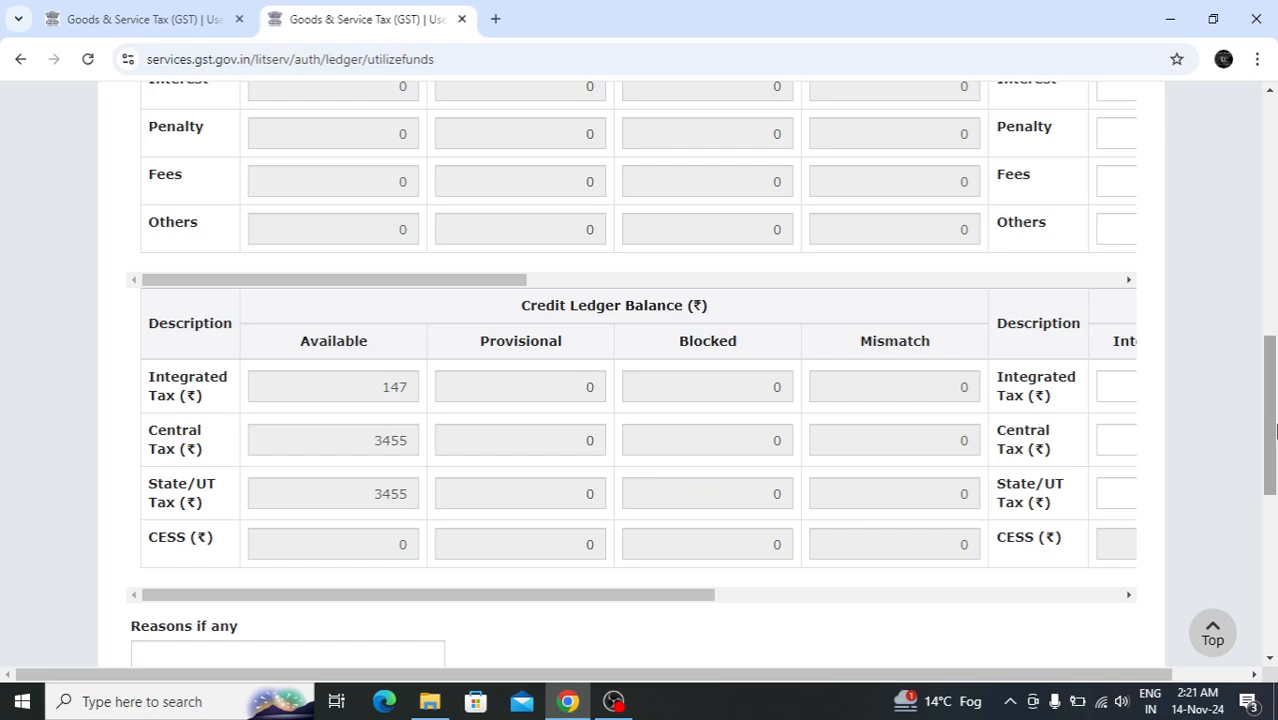
pyautogui.moveTo(1275, 430)
pyautogui.mouseDown()
pyautogui.moveTo(1275, 398)
pyautogui.moveTo(1275, 418)
pyautogui.mouseUp()
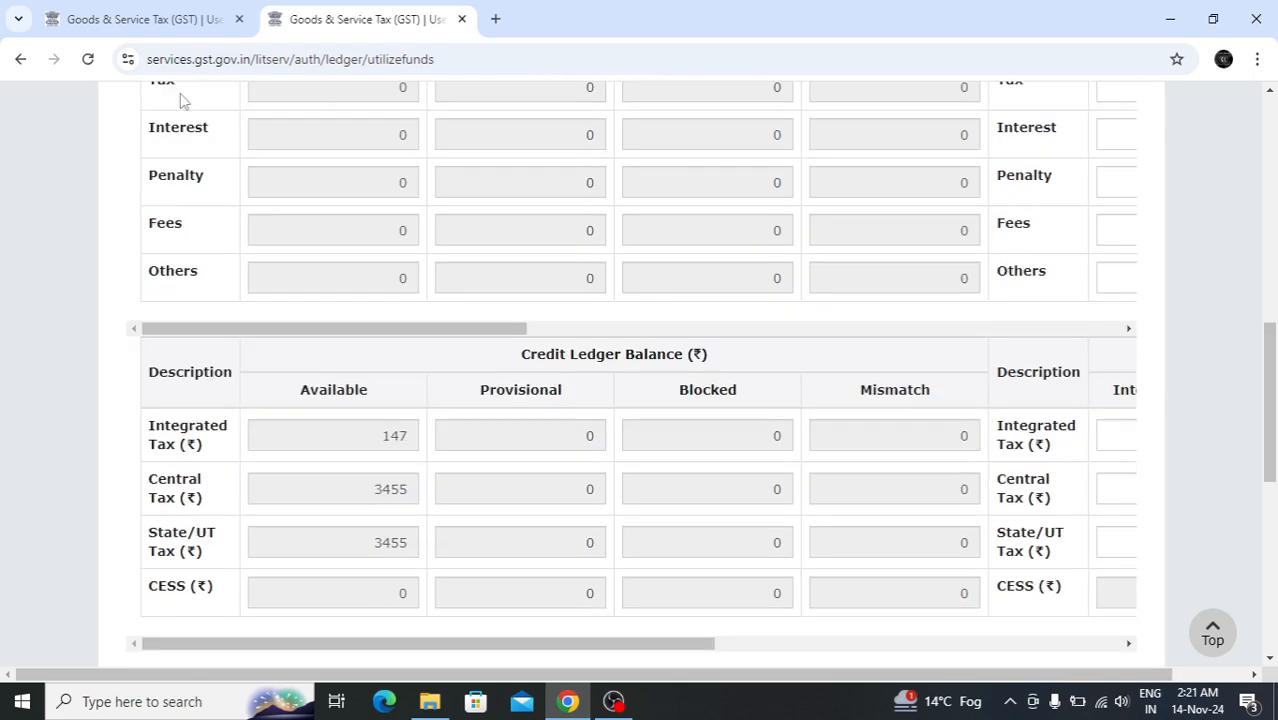
# Check the annual return page's important message for how additional liability may be paid through DRC-03, and return to the payment page.
pyautogui.click(145, 19)
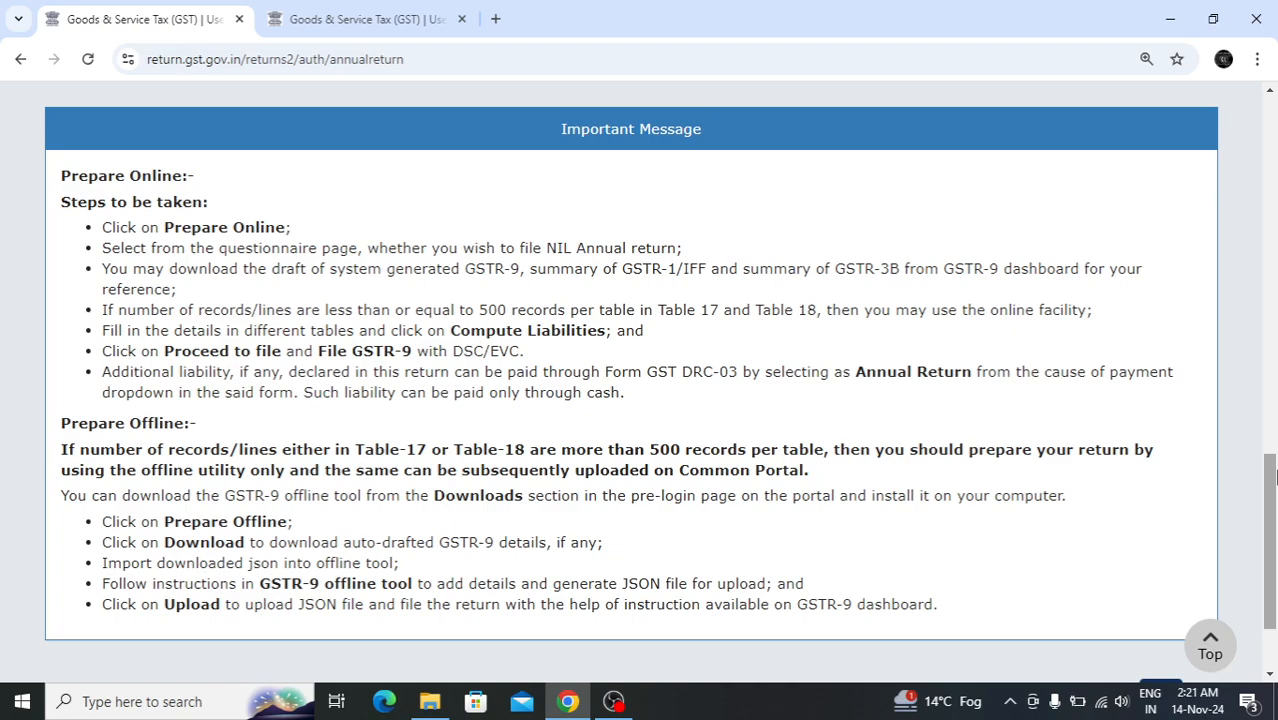
pyautogui.moveTo(1275, 478)
pyautogui.mouseDown()
pyautogui.moveTo(1263, 358)
pyautogui.moveTo(1271, 475)
pyautogui.mouseUp()
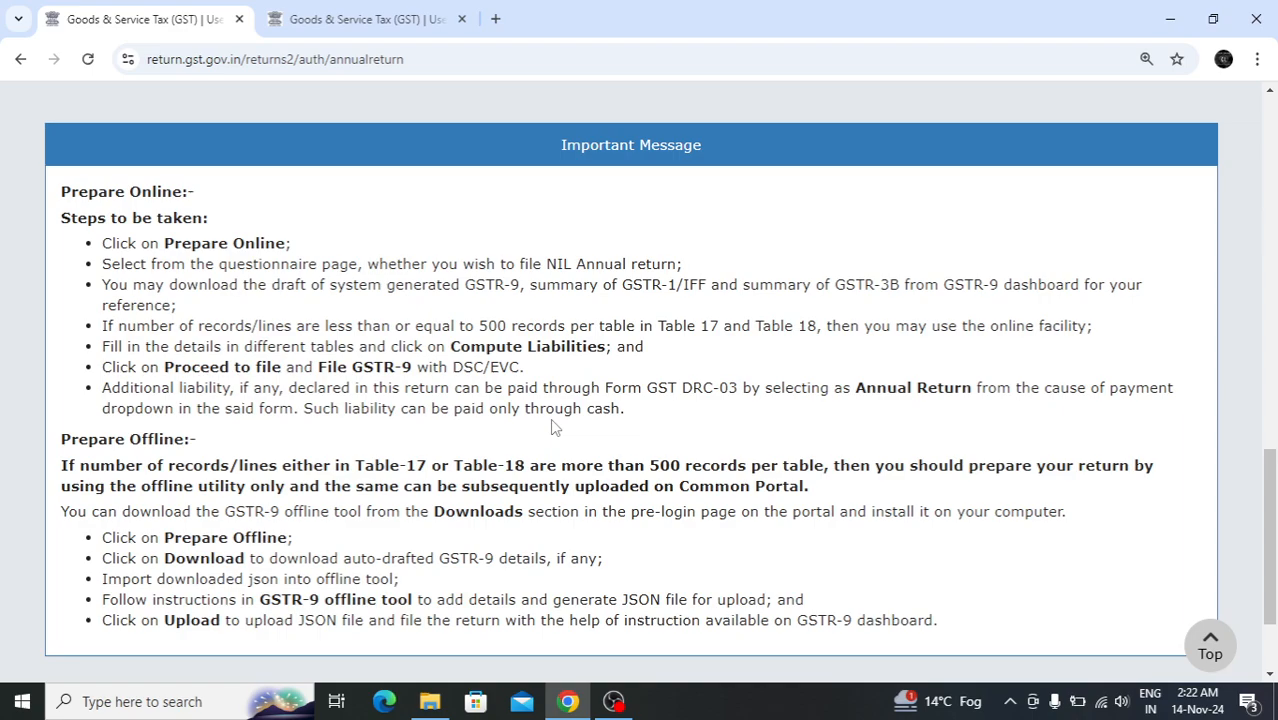
pyautogui.click(309, 21)
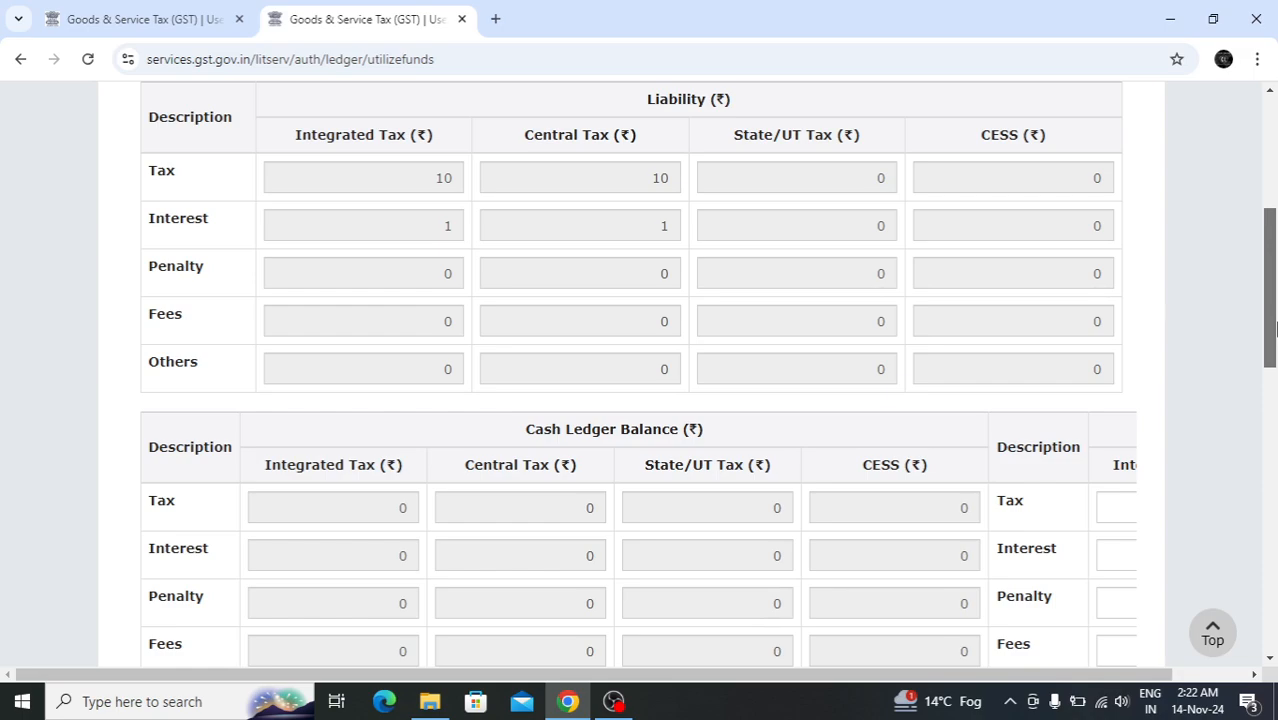
# Examine the liability against the cash and credit ledger balances, including the entry columns for paying from each ledger.
pyautogui.scroll(-4, 1274, 392)
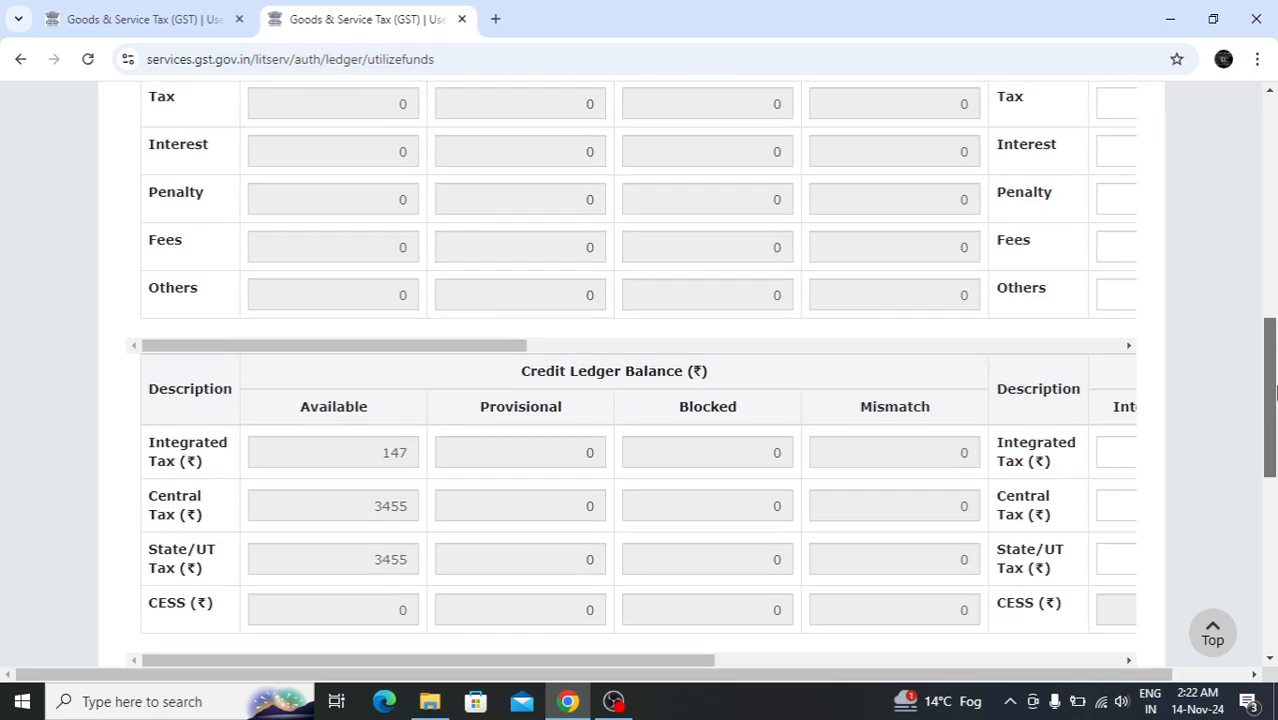
pyautogui.scroll(-1, 660, 568)
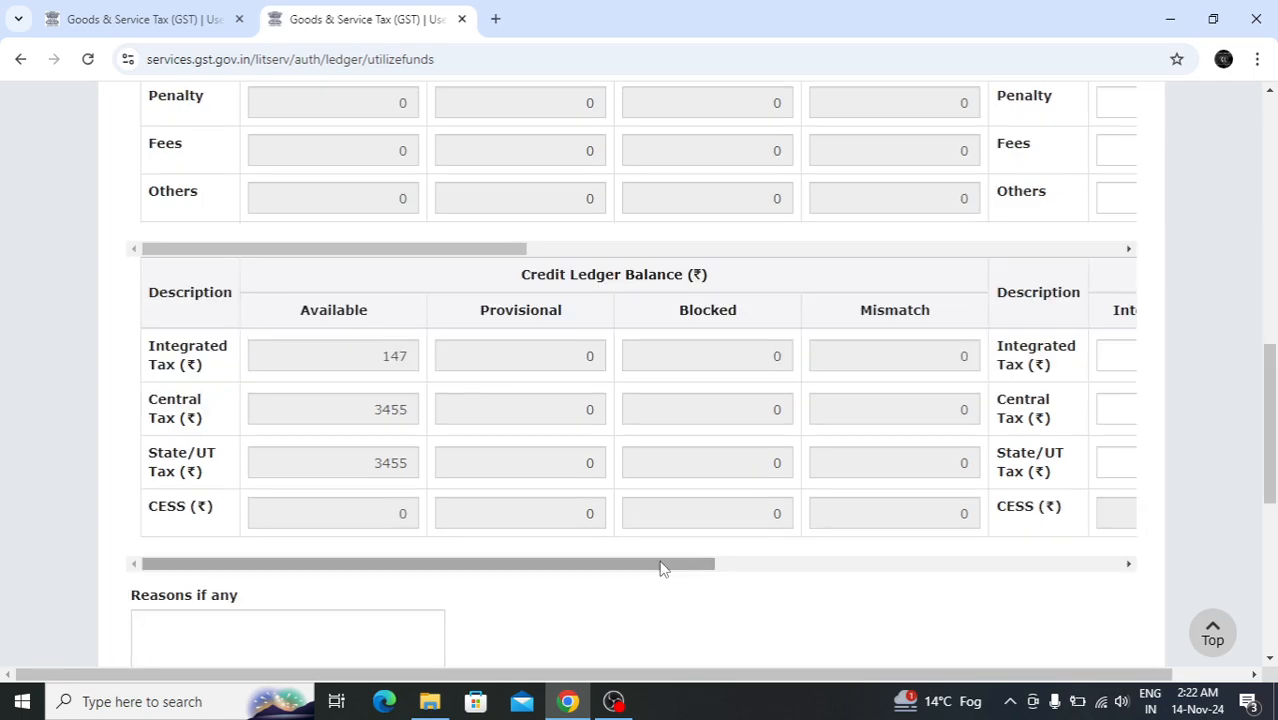
pyautogui.moveTo(660, 568); pyautogui.dragTo(785, 557)
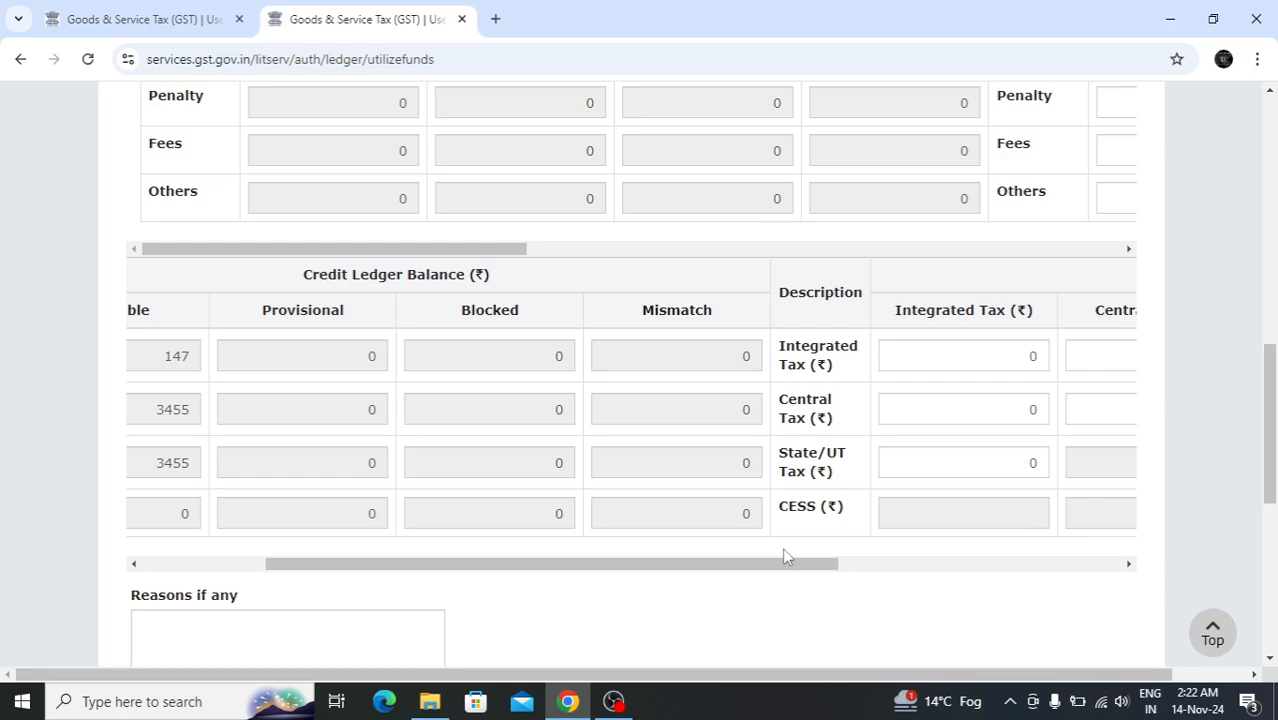
pyautogui.scroll(2, 1274, 425)
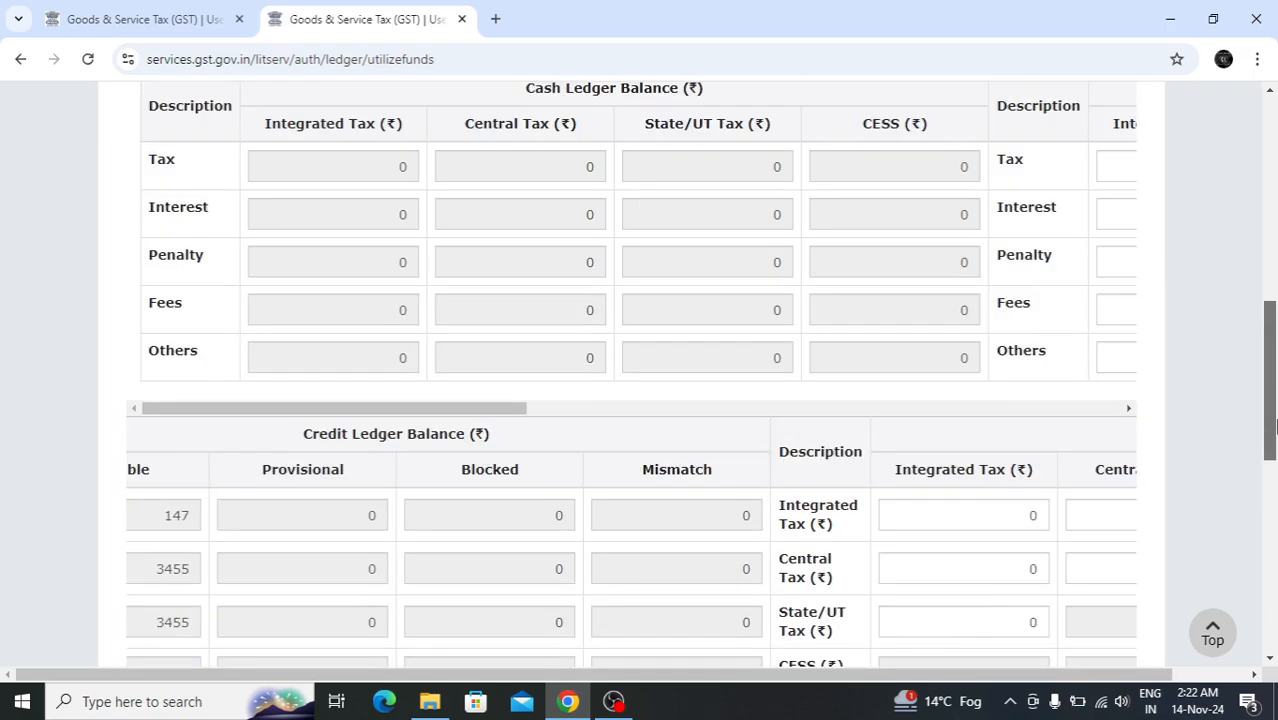
pyautogui.scroll(1, 513, 517)
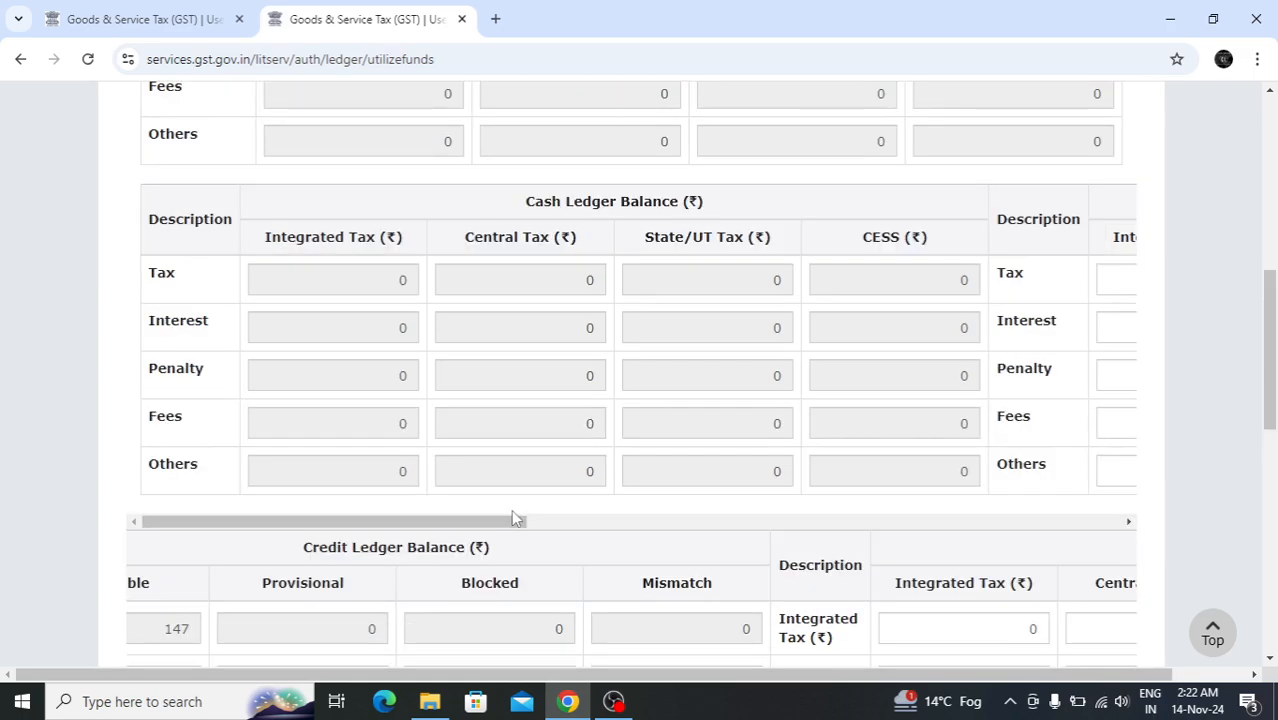
pyautogui.moveTo(513, 518); pyautogui.dragTo(551, 527)
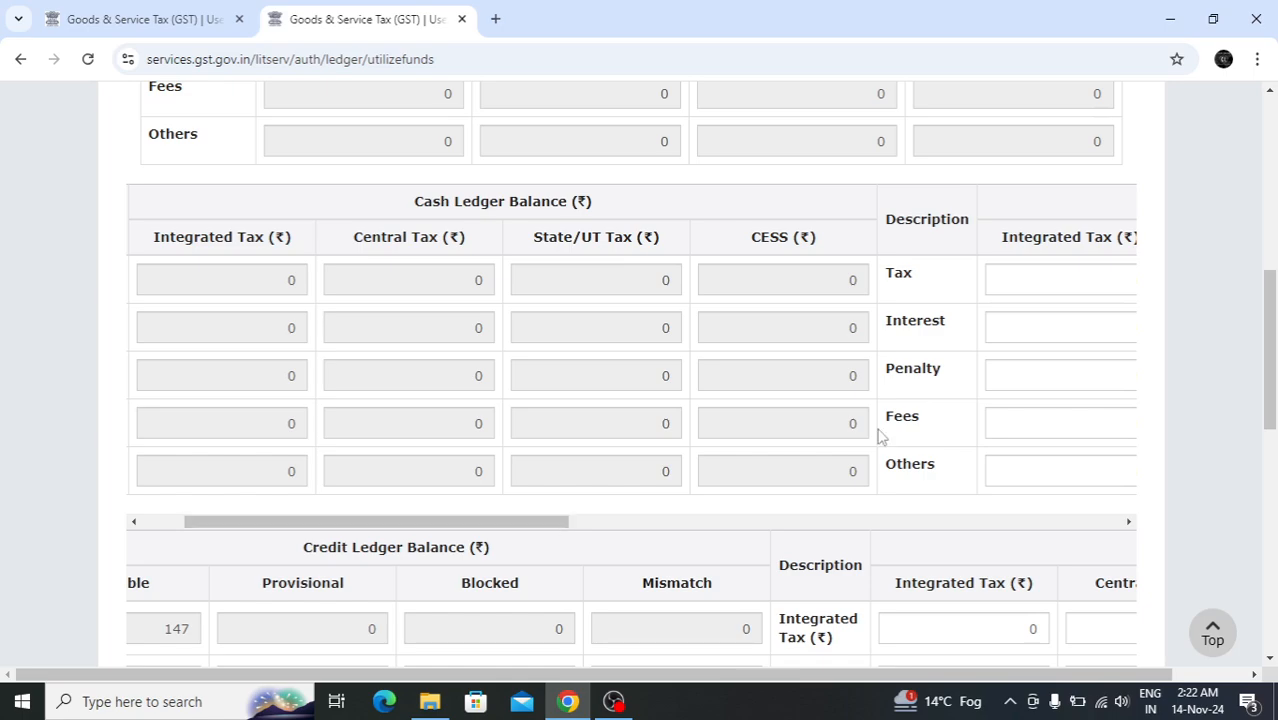
pyautogui.scroll(-1, 880, 437)
pyautogui.moveTo(490, 492); pyautogui.dragTo(446, 496)
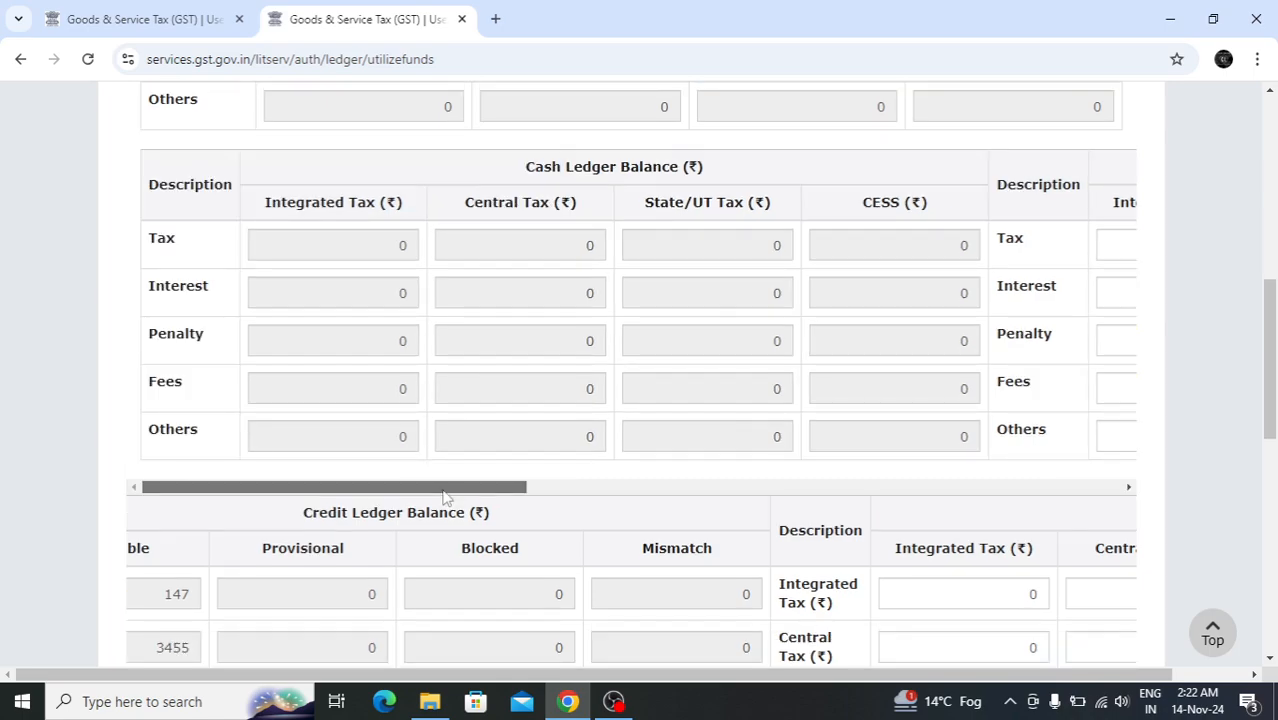
pyautogui.moveTo(1270, 353); pyautogui.dragTo(1275, 289)
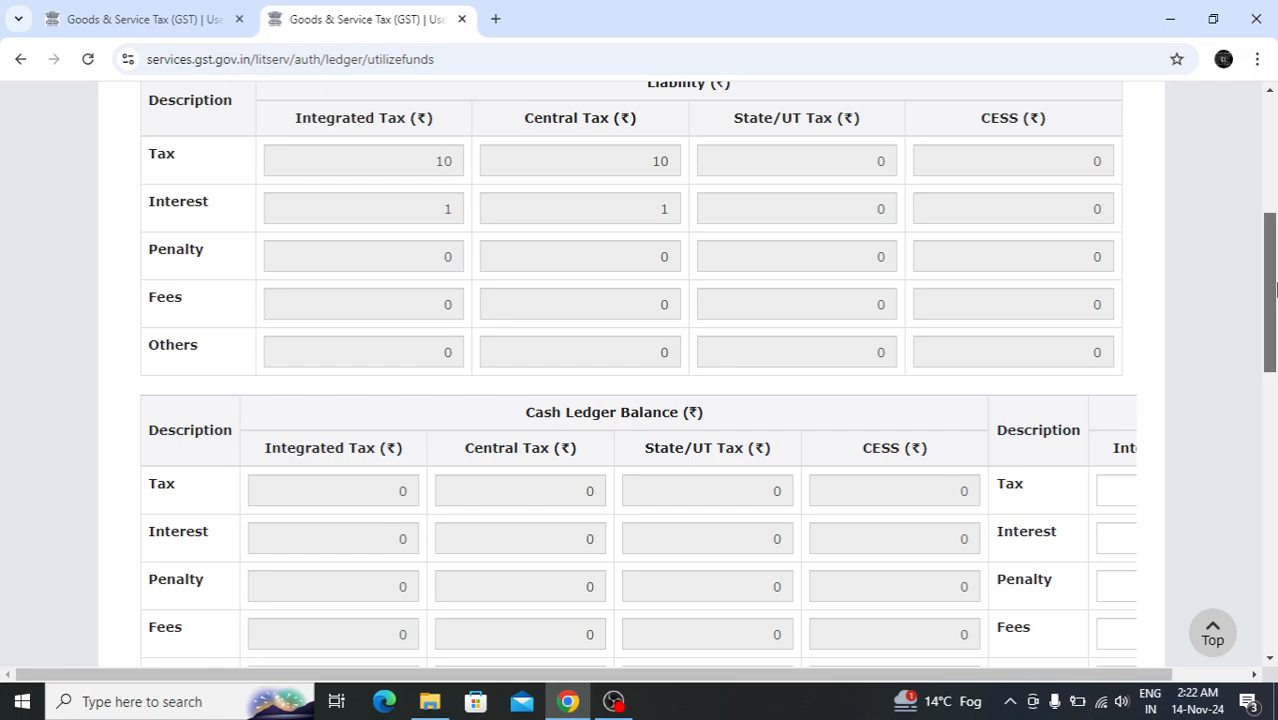
pyautogui.moveTo(1275, 289); pyautogui.dragTo(1275, 286)
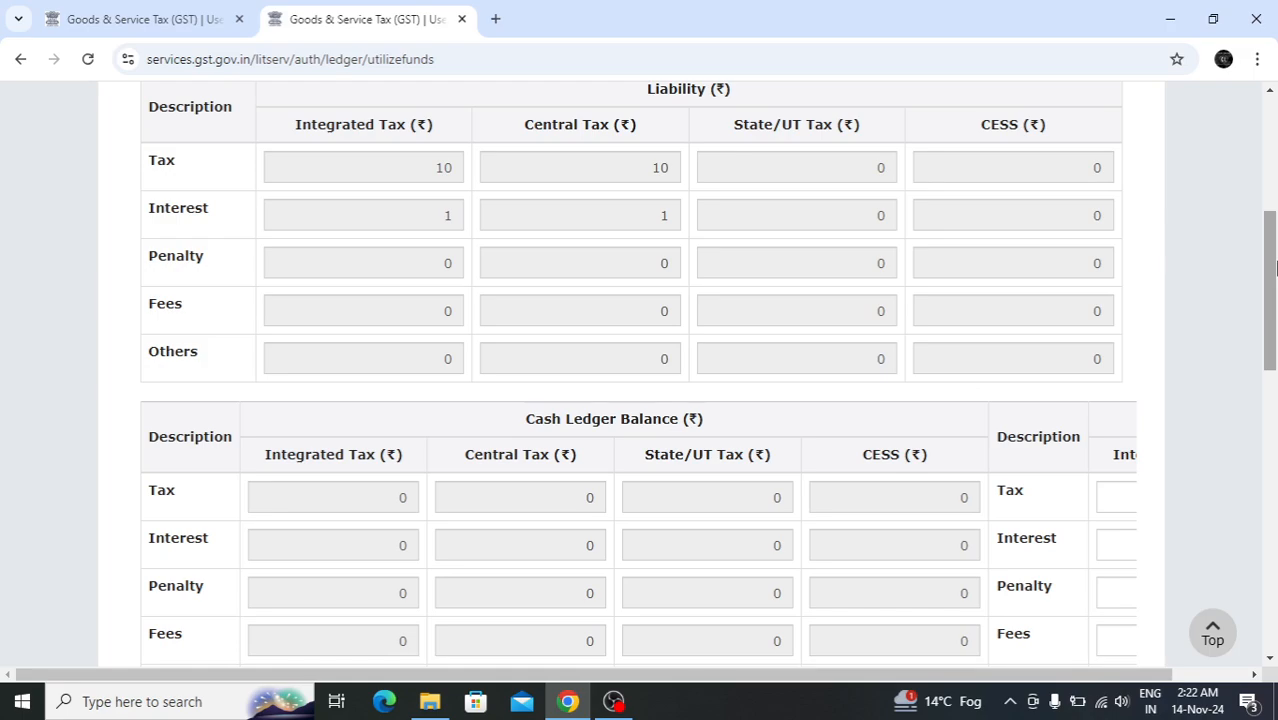
pyautogui.moveTo(1275, 265); pyautogui.dragTo(1275, 328)
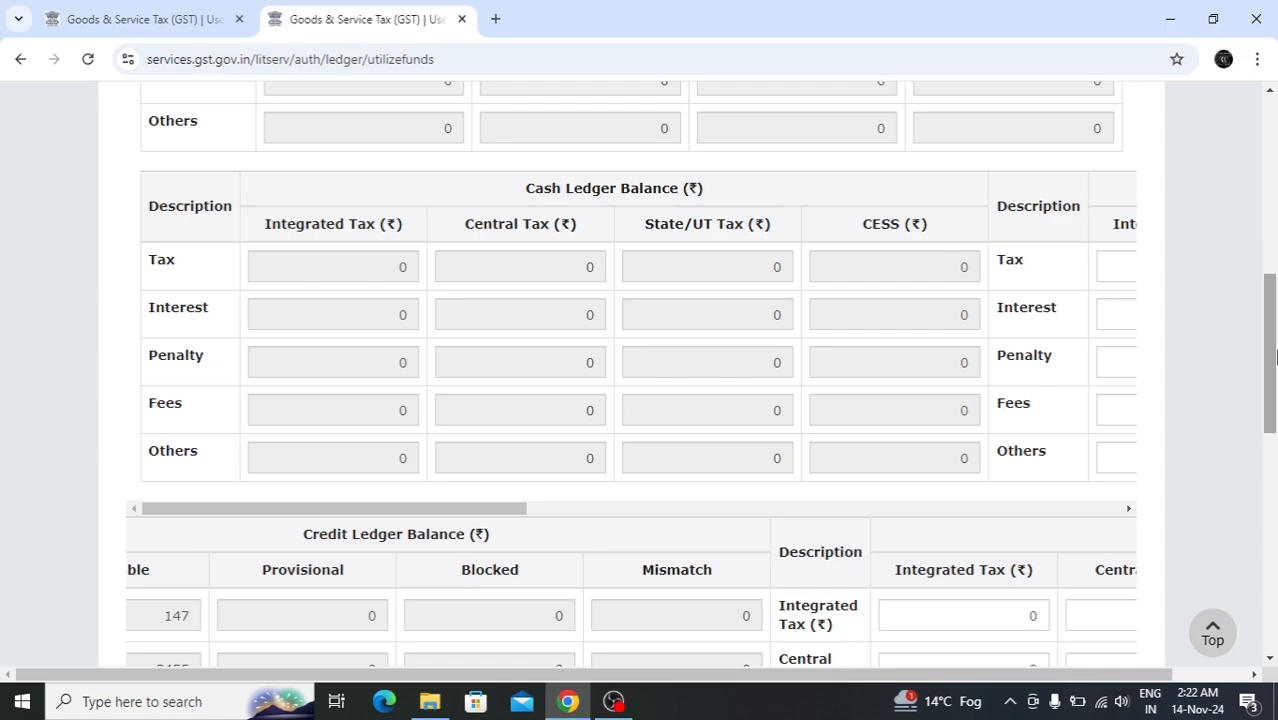
pyautogui.moveTo(1276, 357); pyautogui.dragTo(1276, 452)
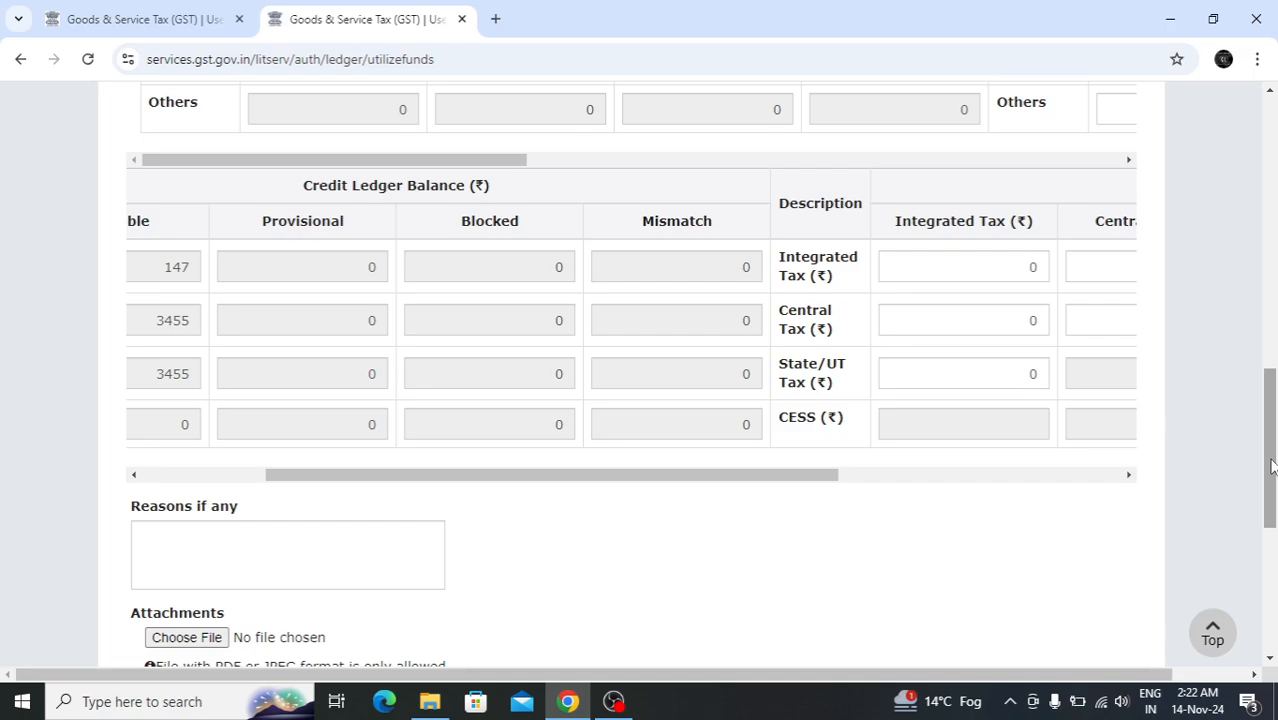
pyautogui.moveTo(1271, 465); pyautogui.dragTo(1273, 352)
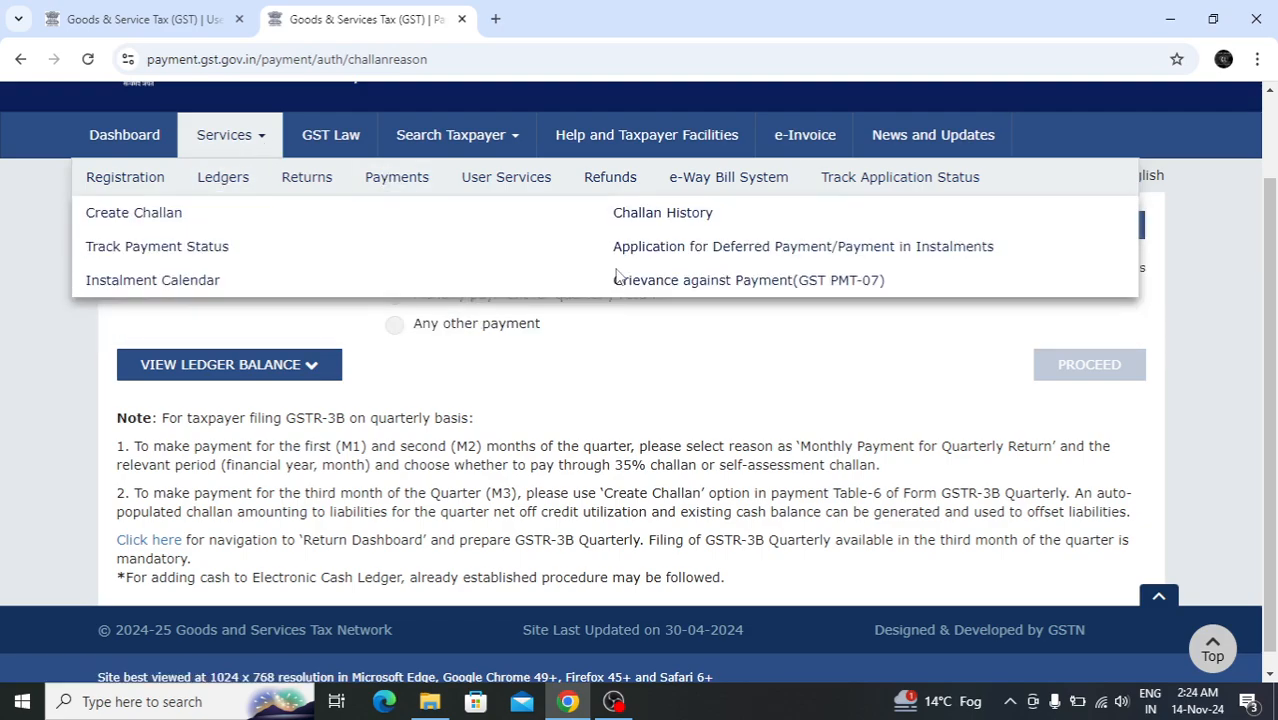
# Select any other payment as the challan reason, proceed, and enter 10 as the tax deposit for both CGST and IGST.
pyautogui.click(396, 326)
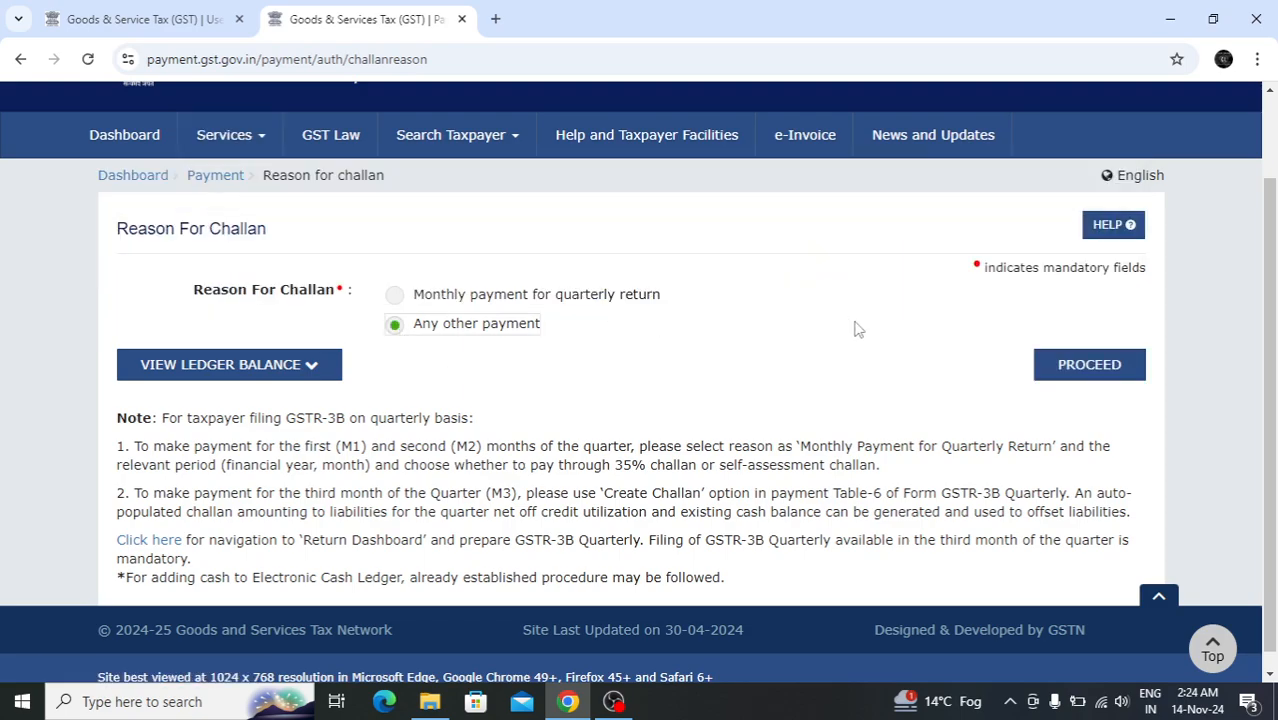
pyautogui.click(1089, 364)
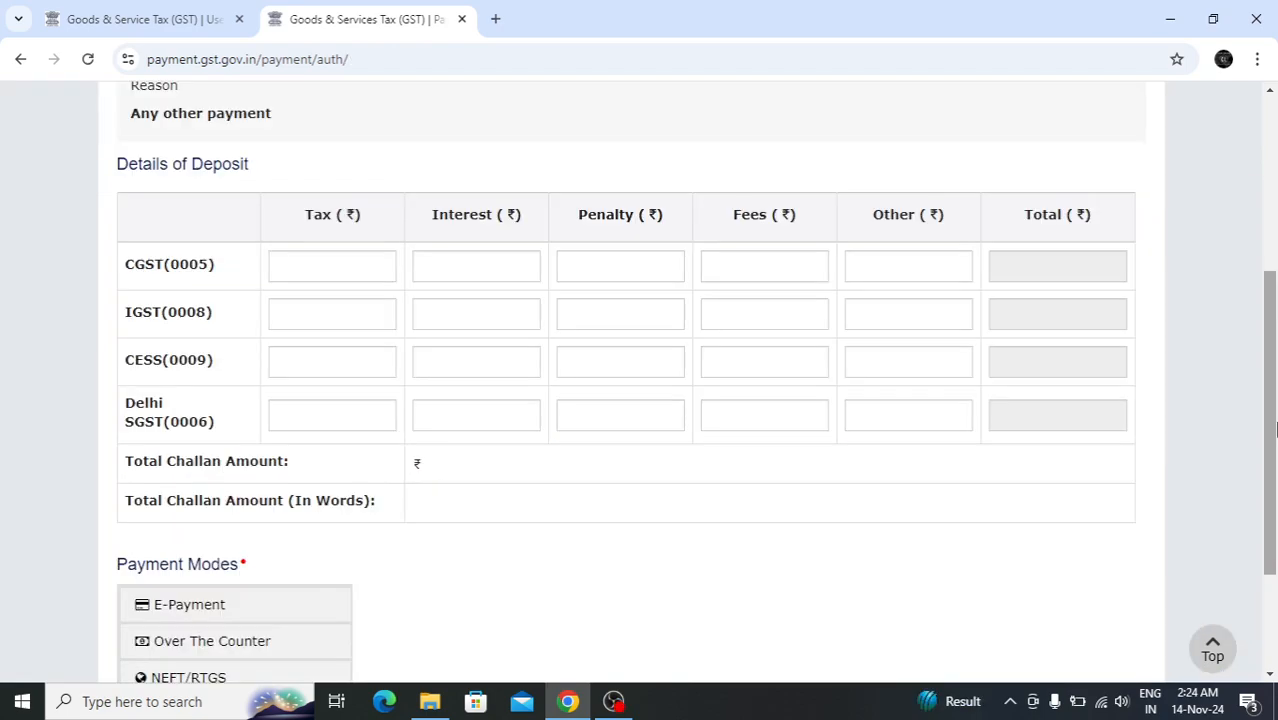
pyautogui.click(337, 268)
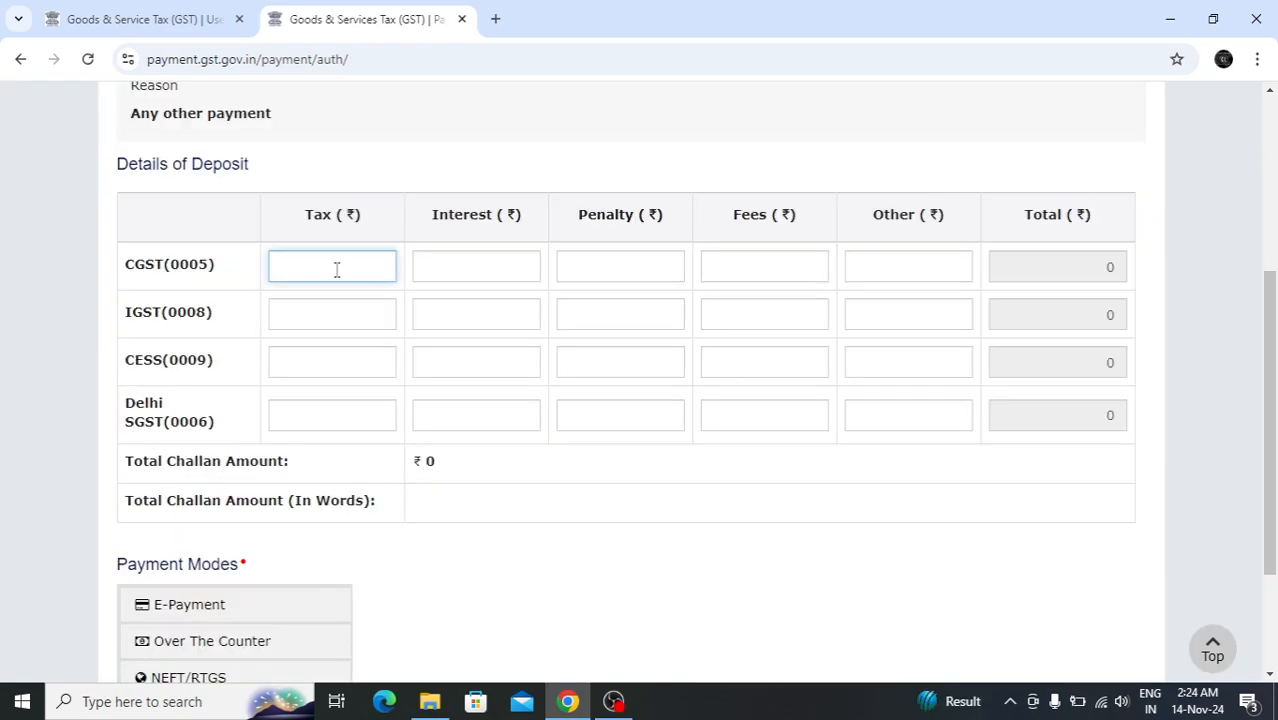
pyautogui.write('10')
pyautogui.click(337, 328)
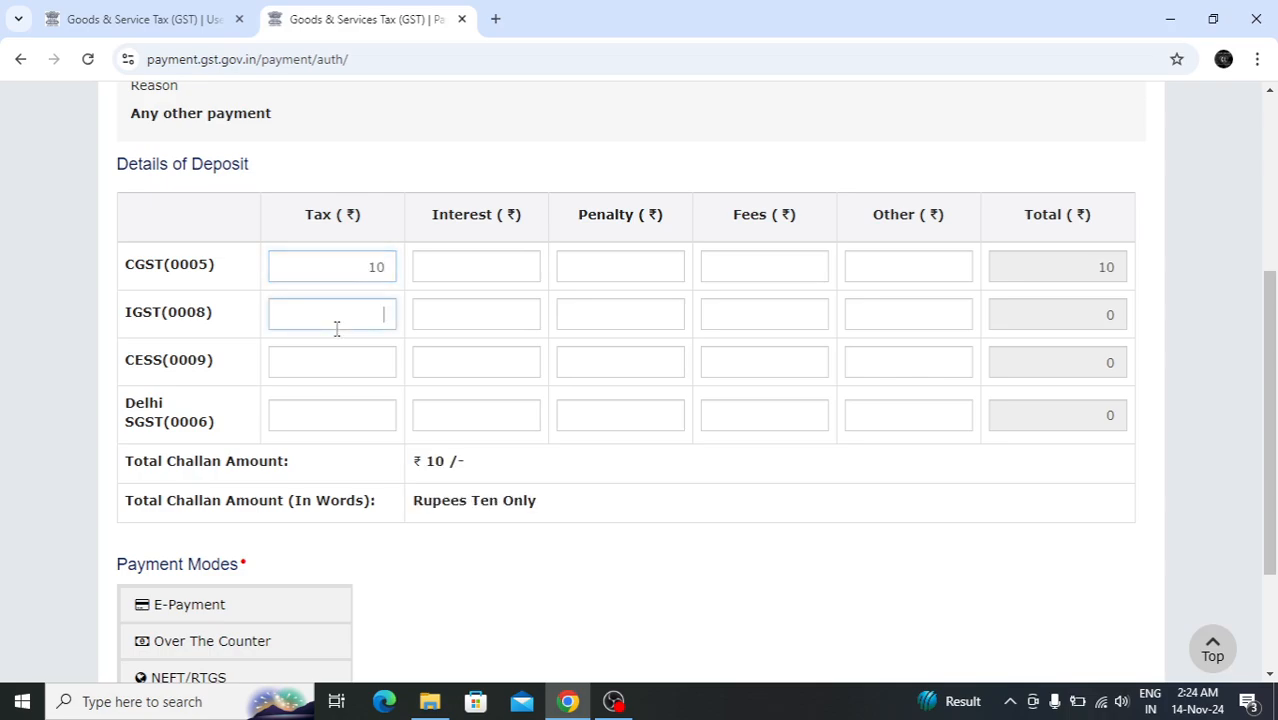
pyautogui.write('10')
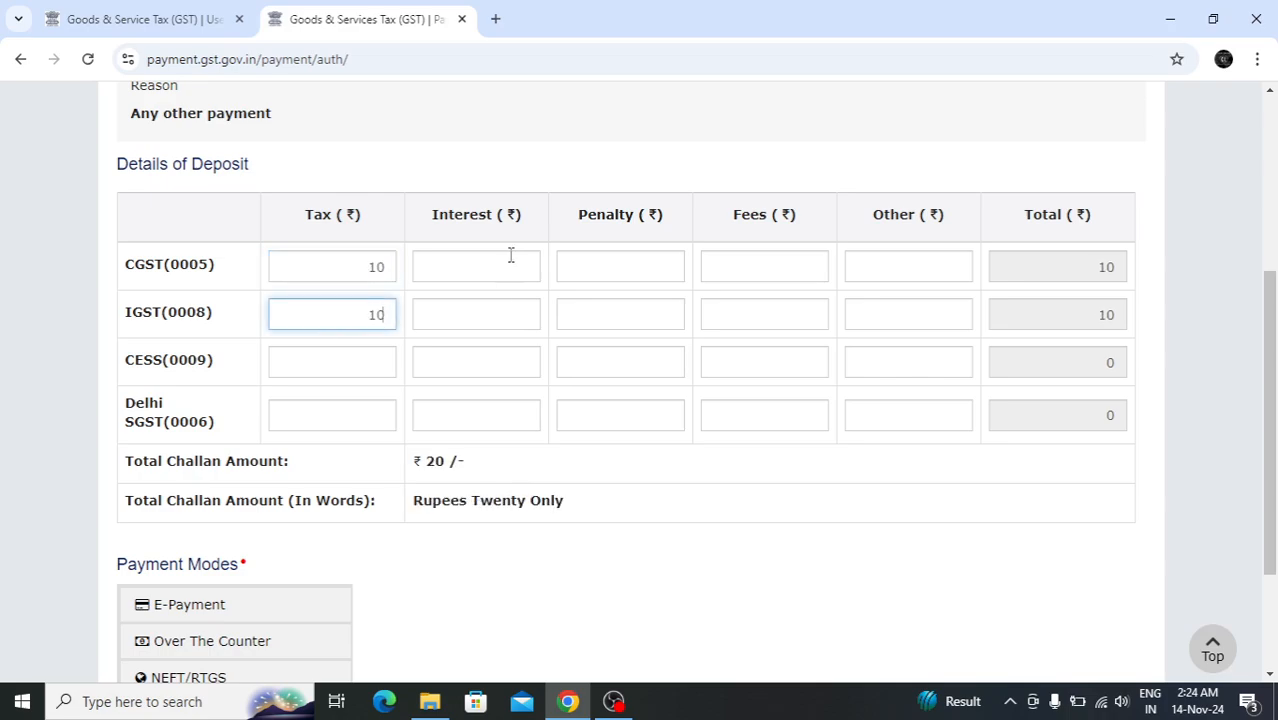
# Enter 1 as interest for both CGST and IGST in the challan and choose E-Payment as the payment mode.
pyautogui.click(510, 262)
pyautogui.write('1')
pyautogui.click(508, 313)
pyautogui.write('1')
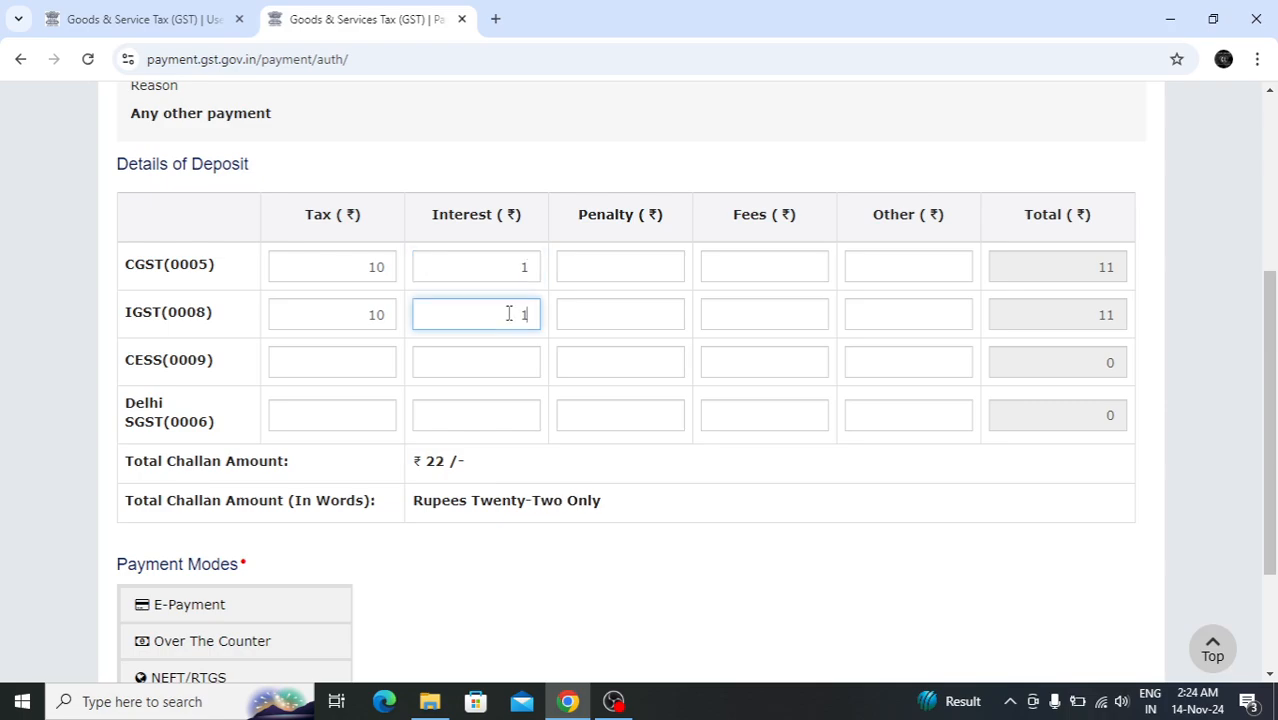
pyautogui.moveTo(1275, 380); pyautogui.dragTo(1275, 450)
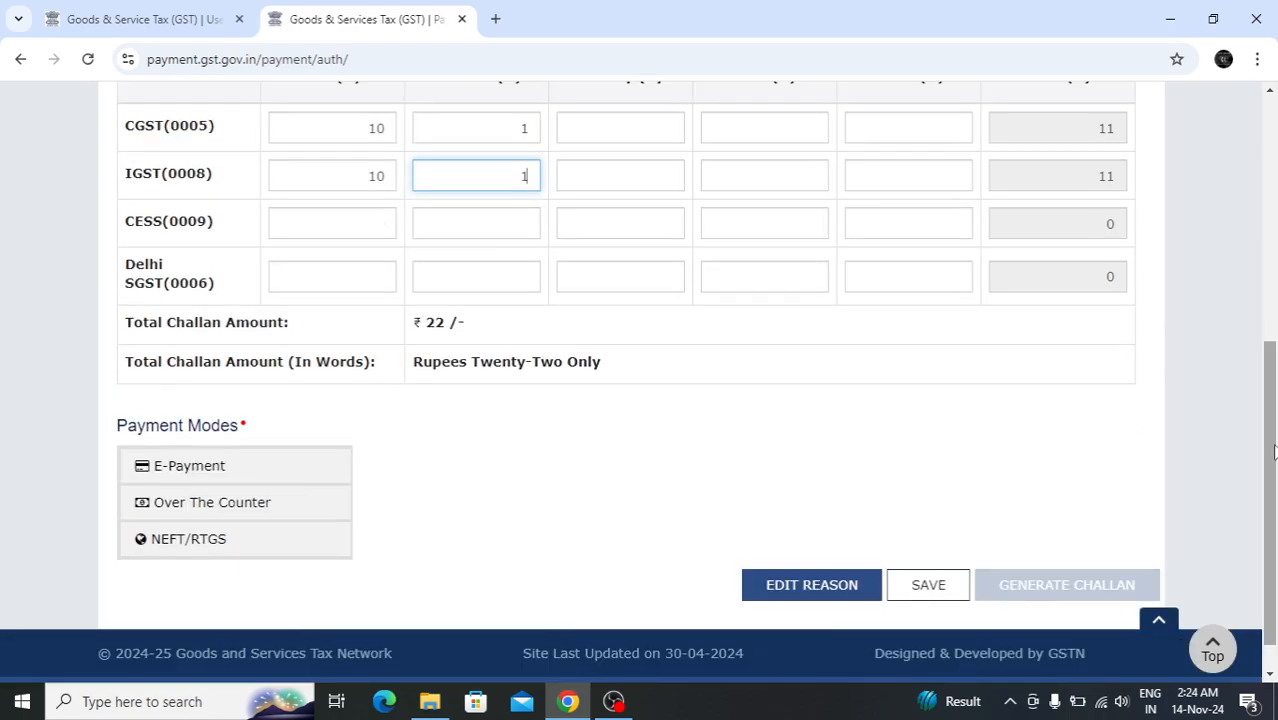
pyautogui.click(322, 479)
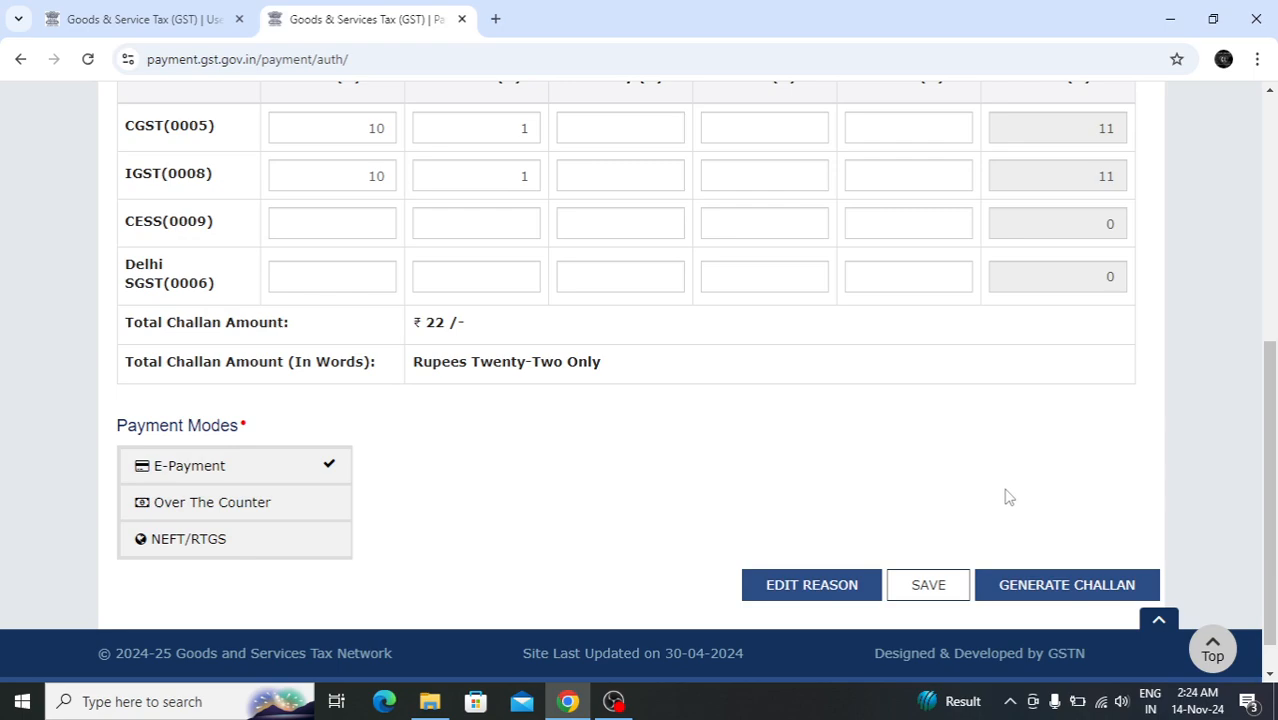
# Review the voluntary payment page's liability, cash ledger and pay-through-cash columns, down to the attachments and verification sections.
pyautogui.moveTo(1276, 410); pyautogui.dragTo(1273, 353)
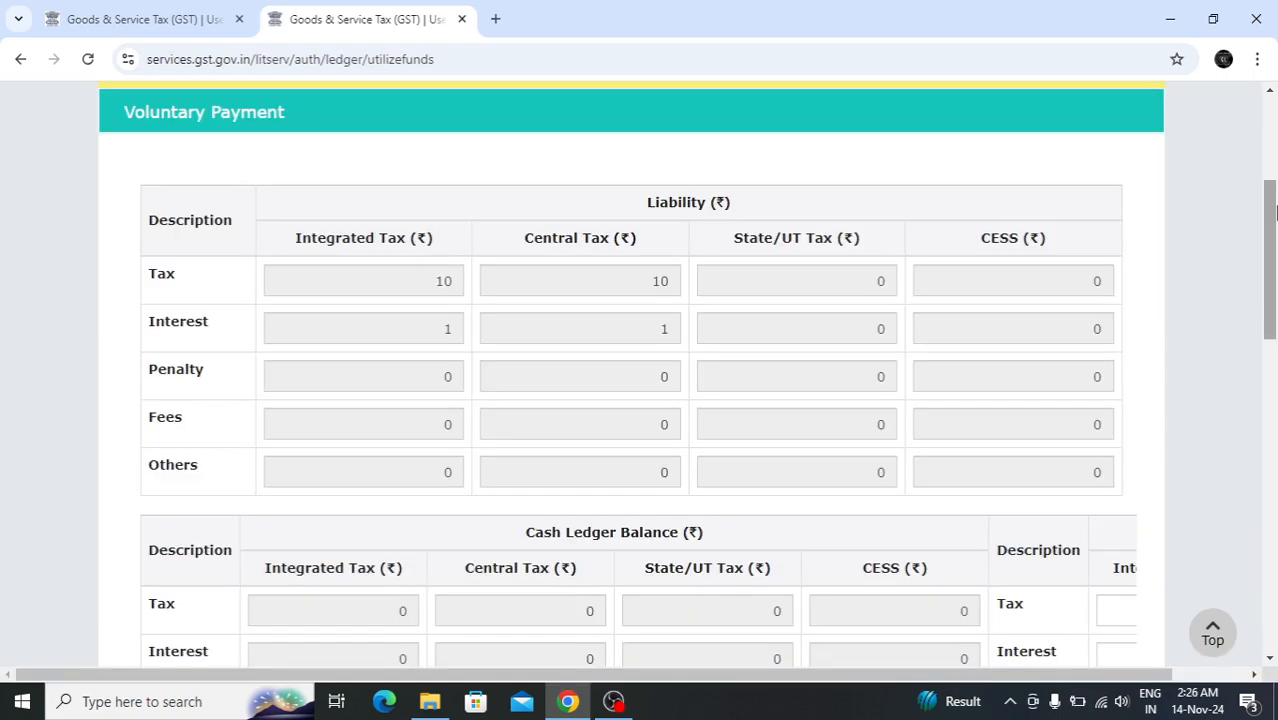
pyautogui.moveTo(1274, 250); pyautogui.dragTo(1274, 310)
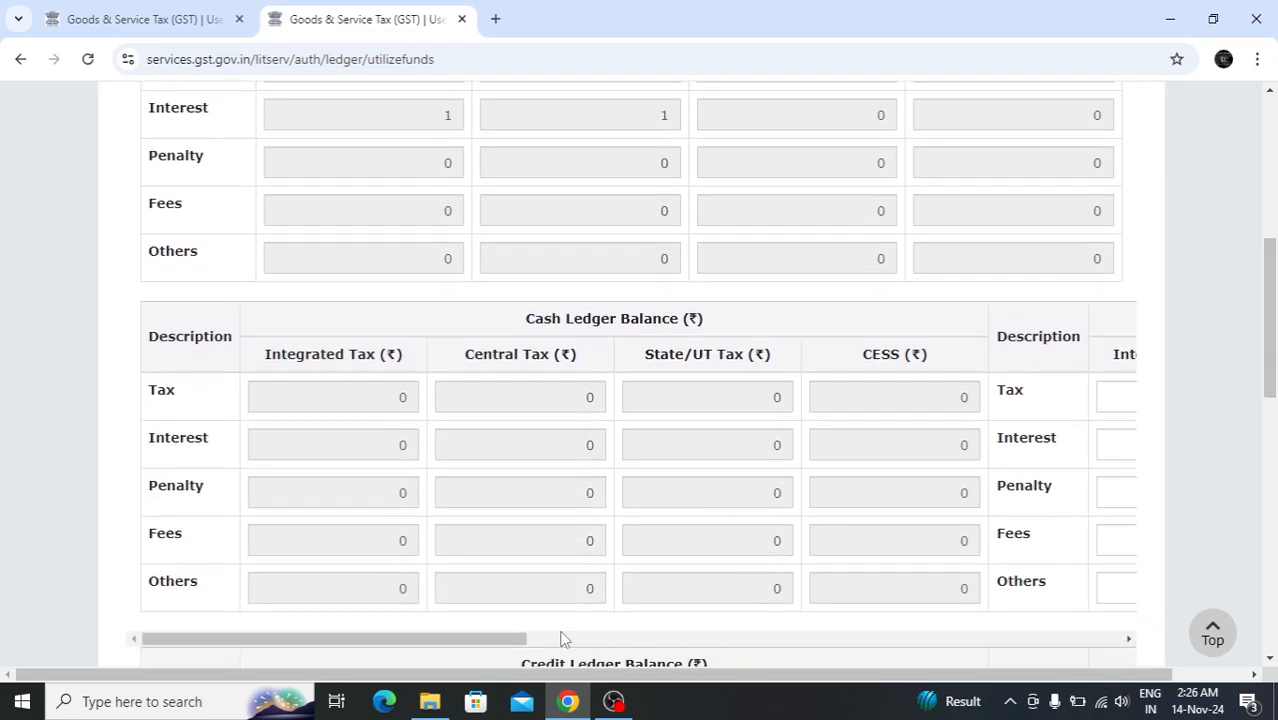
pyautogui.moveTo(514, 643)
pyautogui.mouseDown()
pyautogui.moveTo(562, 641)
pyautogui.moveTo(505, 640)
pyautogui.mouseUp()
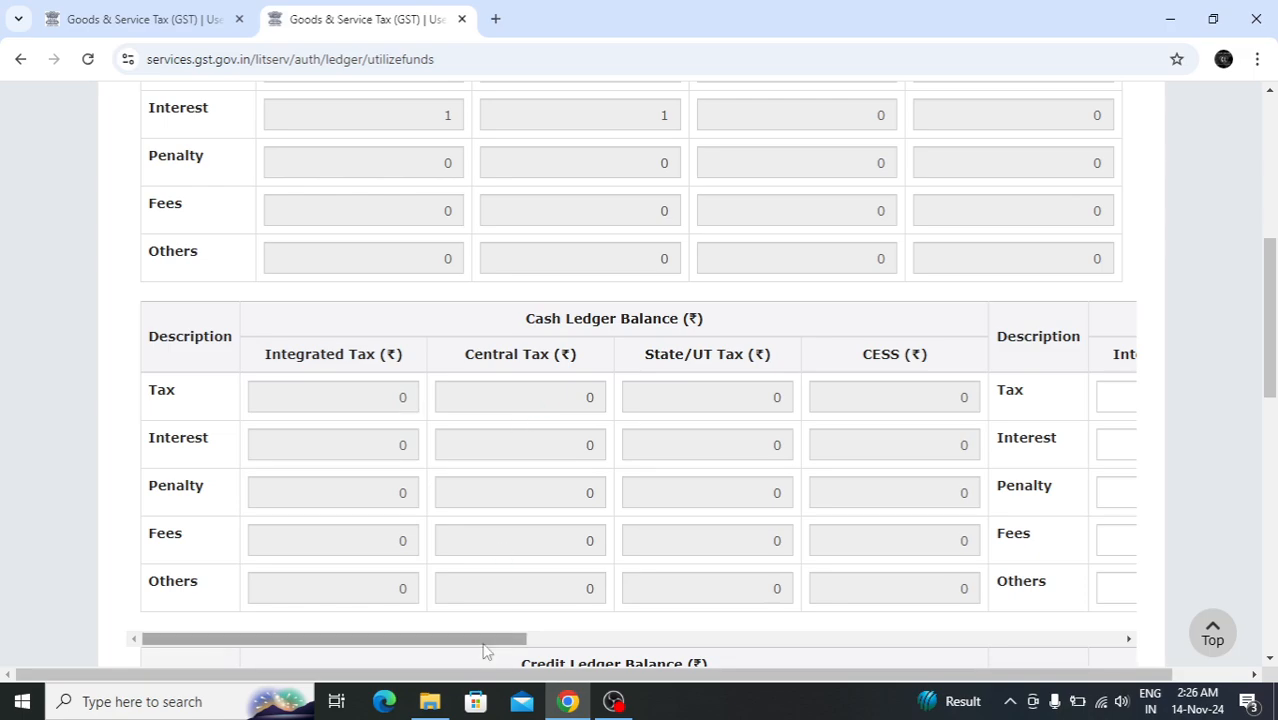
pyautogui.moveTo(491, 643); pyautogui.dragTo(635, 648)
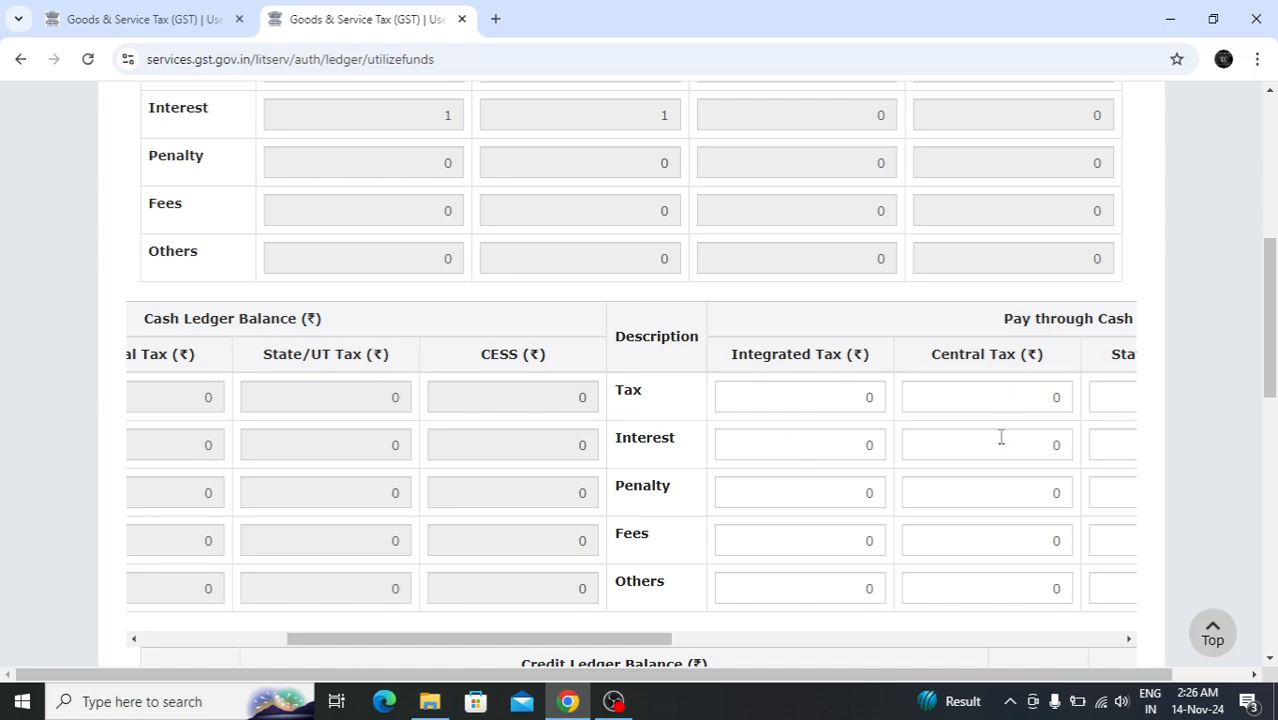
pyautogui.scroll(-1, 1272, 410)
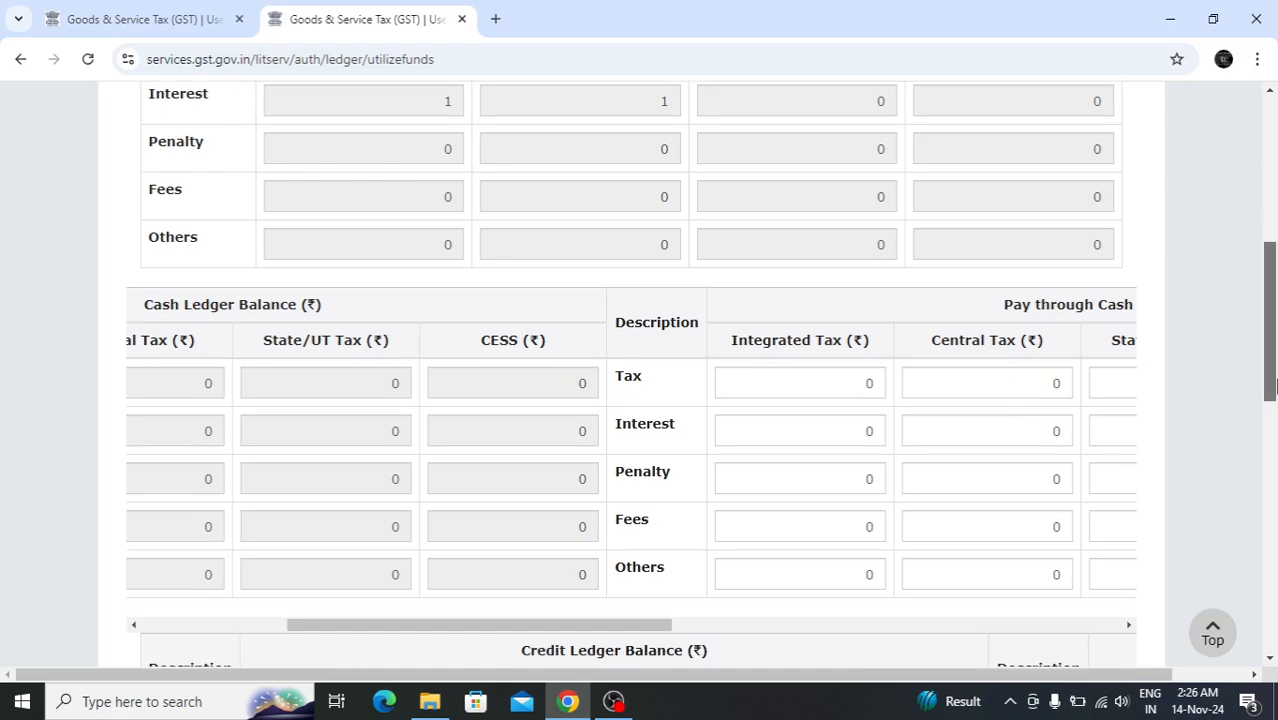
pyautogui.scroll(-6, 1272, 410)
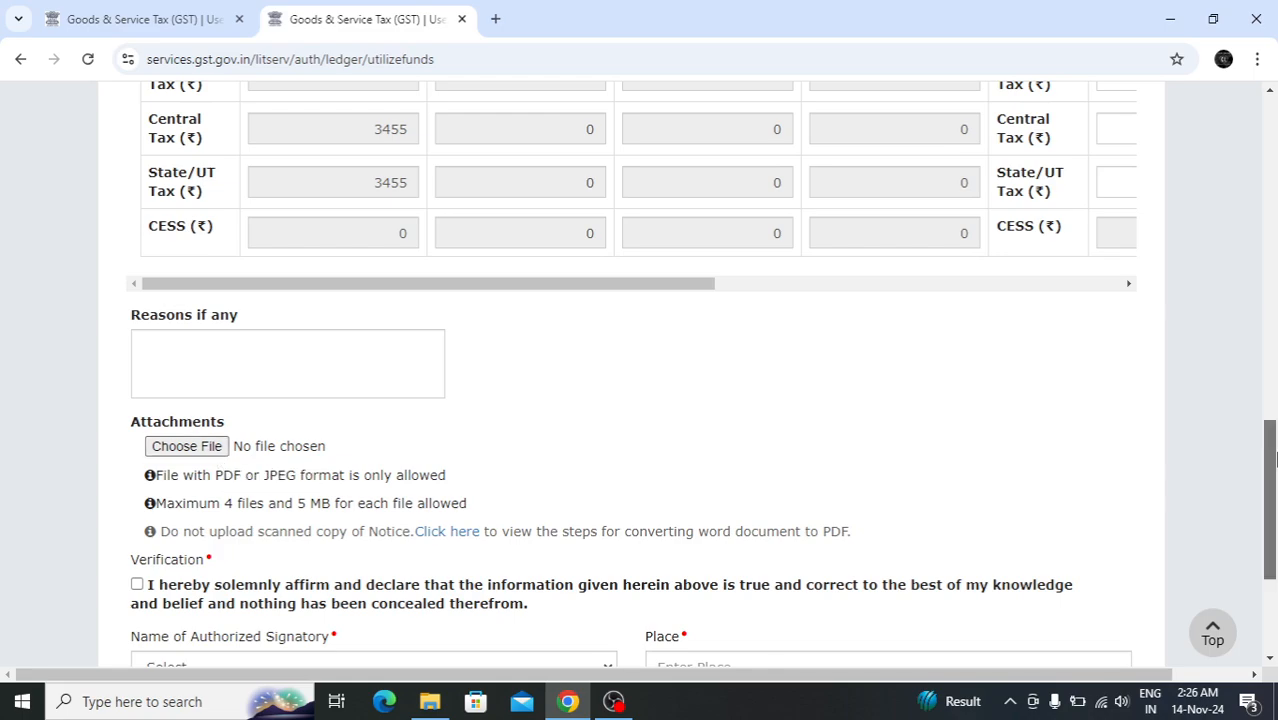
pyautogui.scroll(-1, 1272, 489)
pyautogui.moveTo(1274, 490); pyautogui.dragTo(1273, 491)
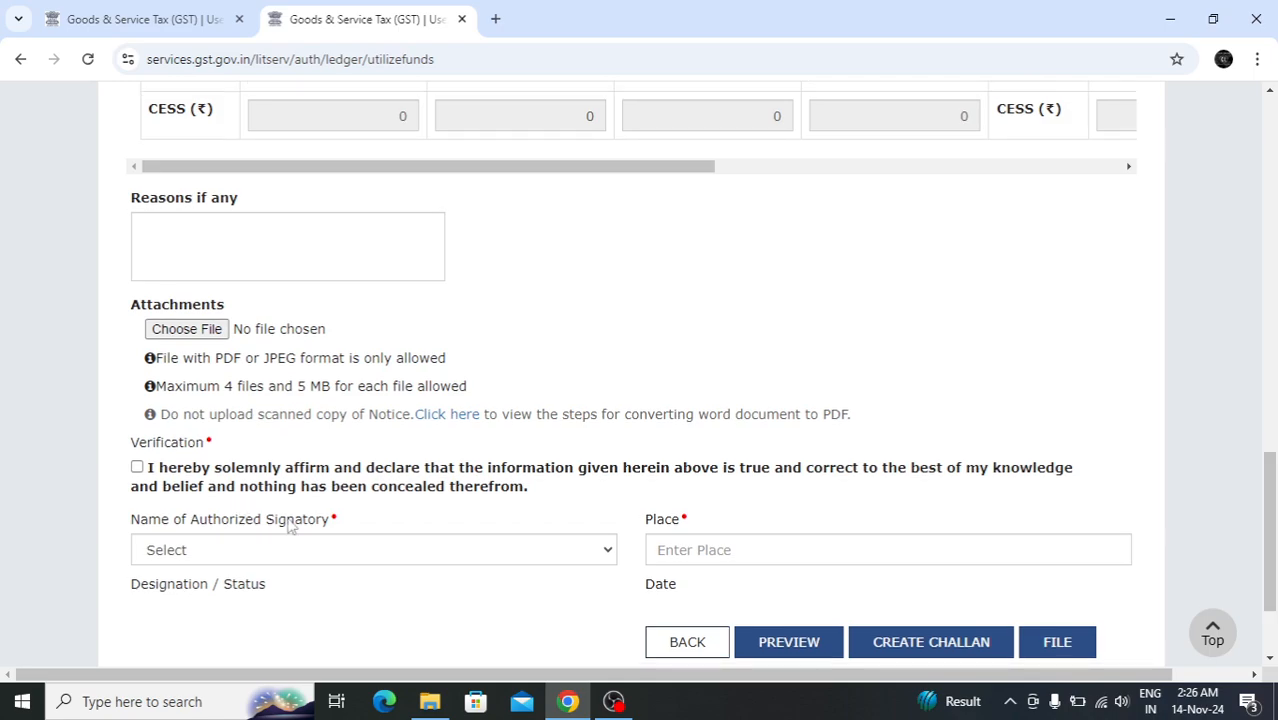